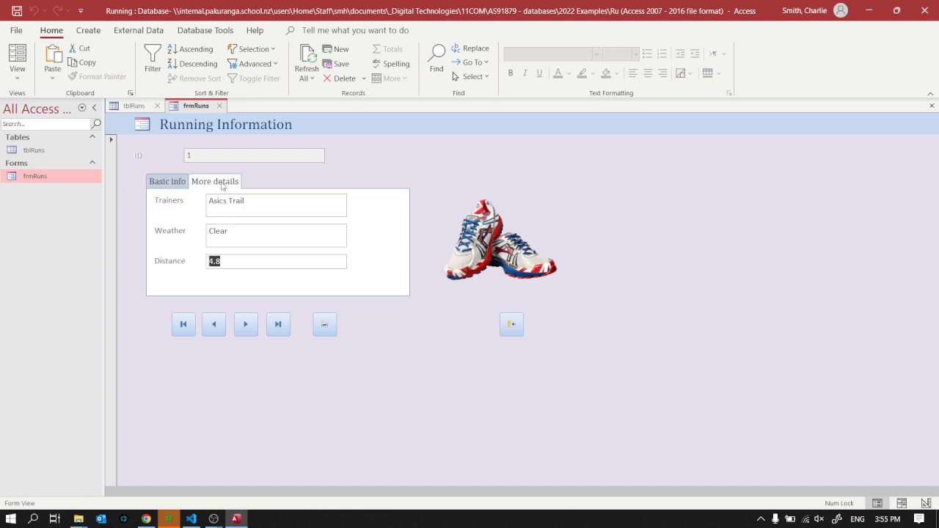
# Look over the basic info and more details pages of the running form, then close frmRuns and tblRuns.
pyautogui.click(173, 186)
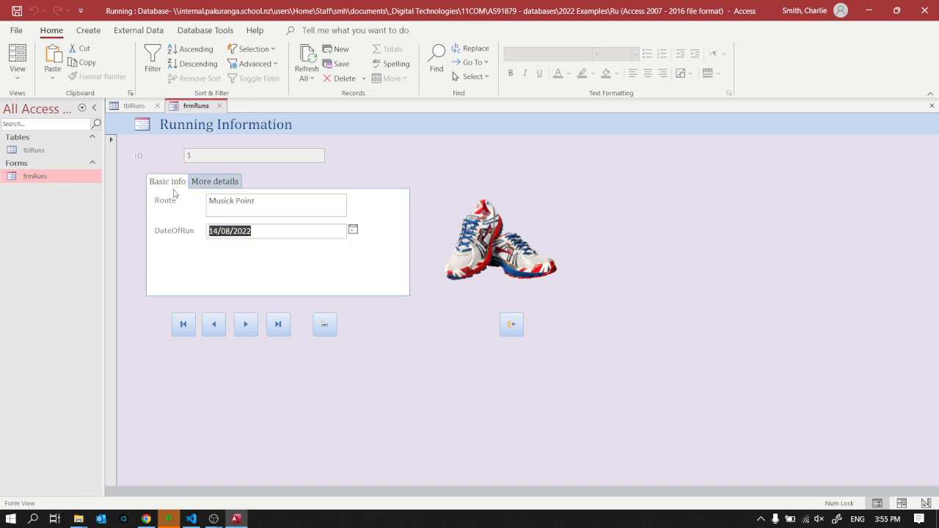
pyautogui.click(198, 184)
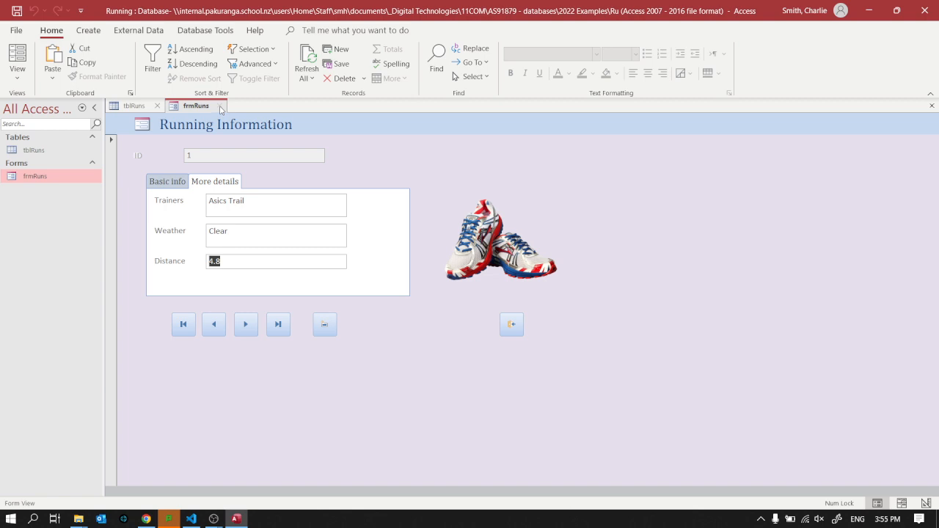
pyautogui.click(221, 107)
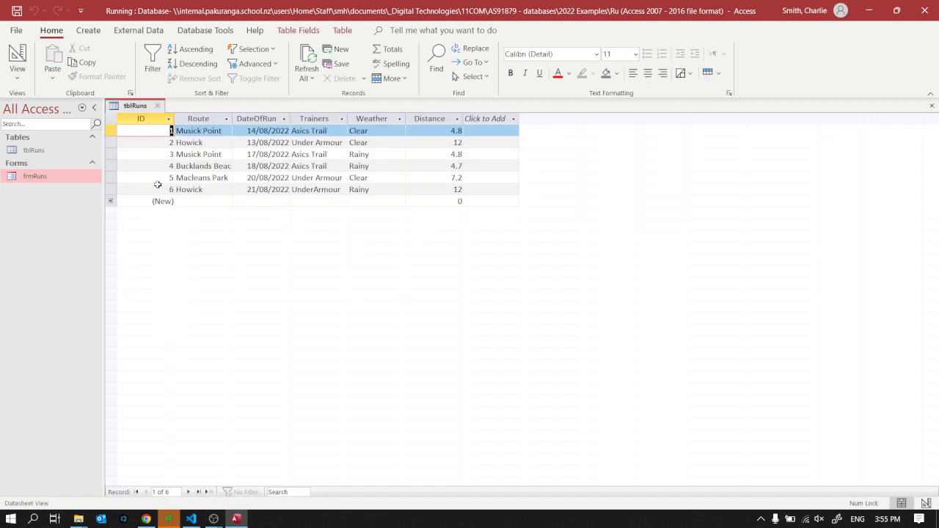
pyautogui.click(157, 106)
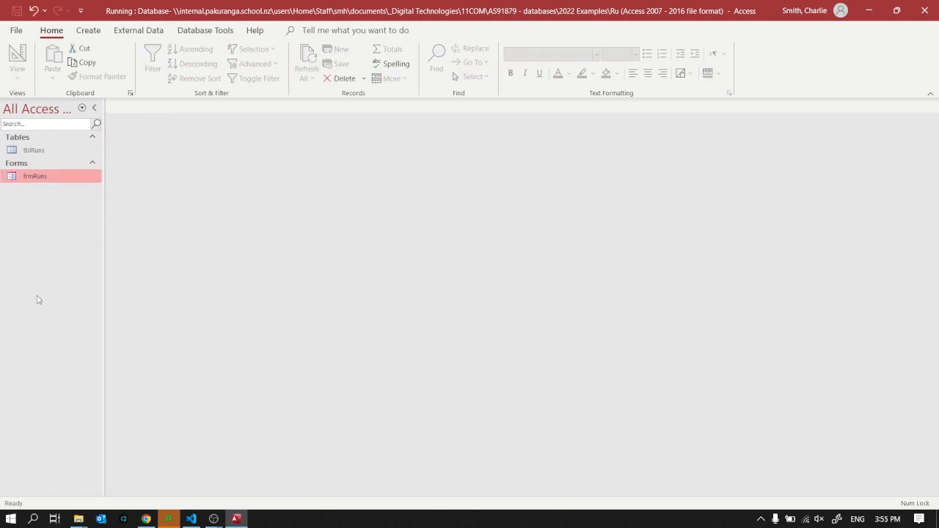
# Create a new query in Design view and add the tblRuns table to it.
pyautogui.click(88, 31)
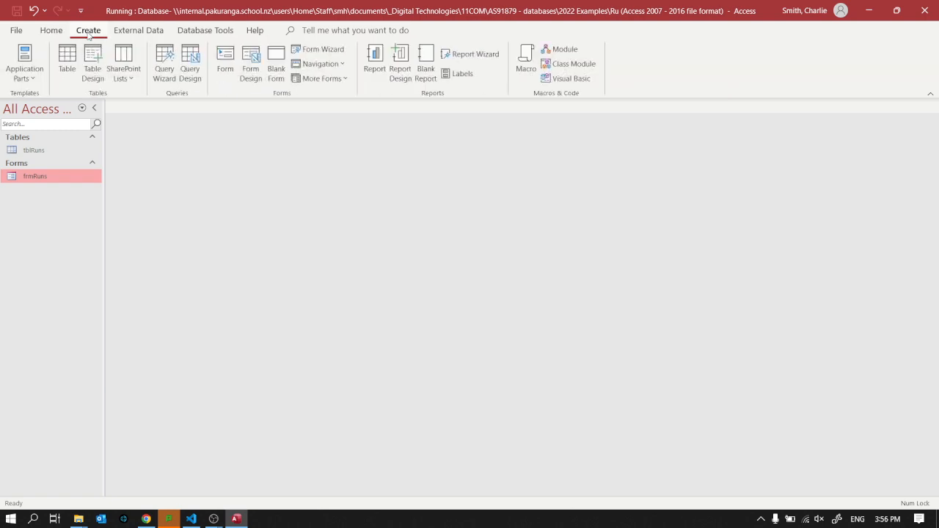
pyautogui.click(191, 70)
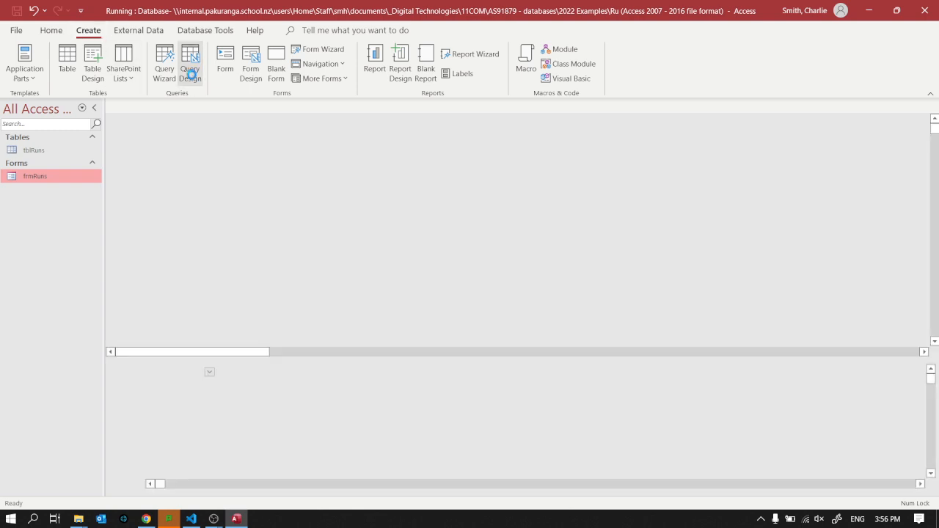
pyautogui.moveTo(812, 180); pyautogui.dragTo(262, 261)
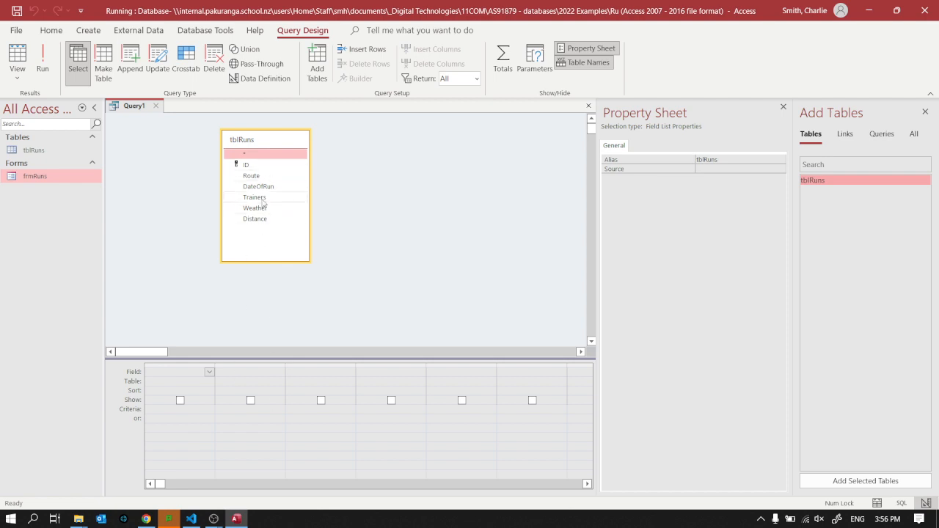
# Add the ID, Route, DateOfRun, Trainers, Weather and Distance fields to the query.
pyautogui.doubleClick(259, 166)
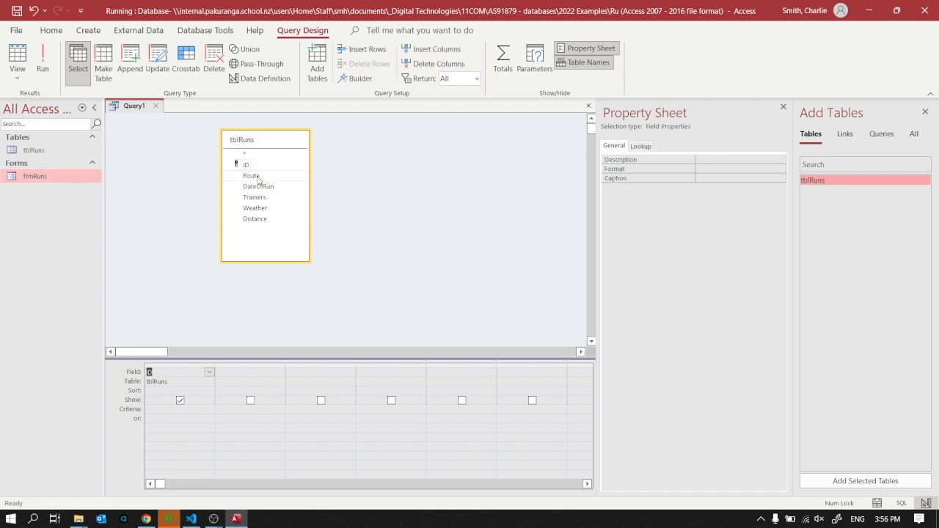
pyautogui.doubleClick(252, 176)
pyautogui.doubleClick(269, 188)
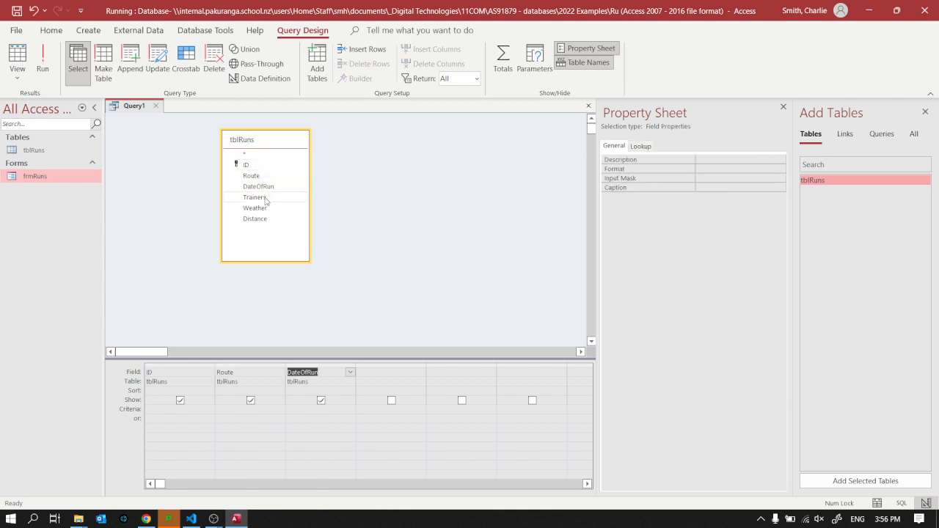
pyautogui.doubleClick(257, 198)
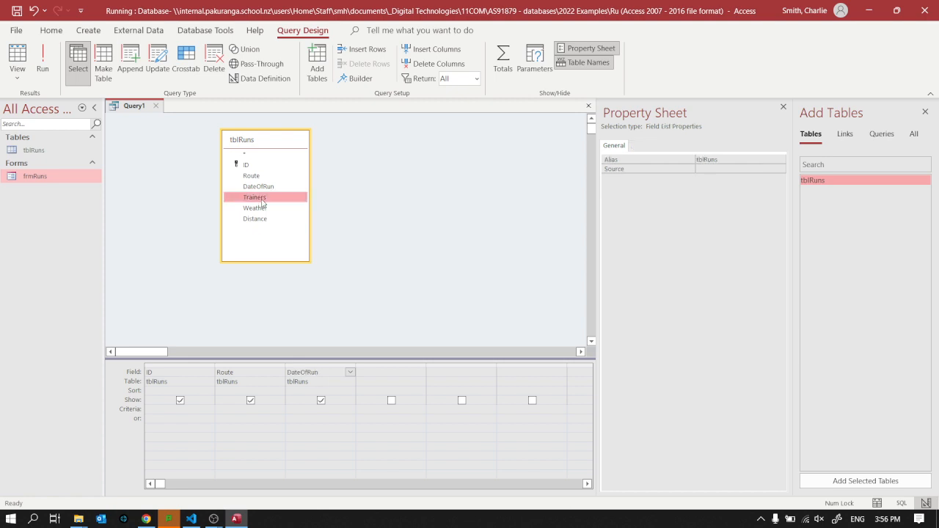
pyautogui.doubleClick(257, 209)
pyautogui.doubleClick(257, 219)
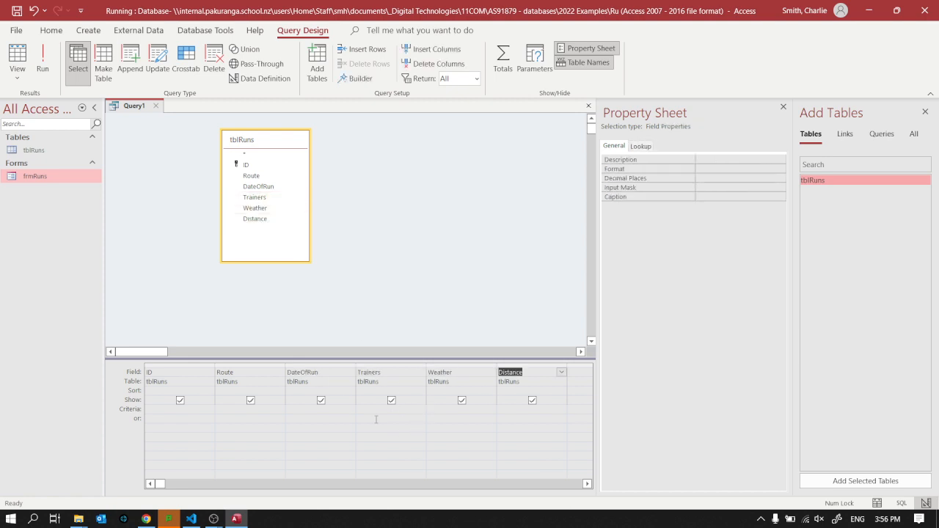
# Set the Distance criteria to >=5 and show the query's results as a datasheet.
pyautogui.click(506, 409)
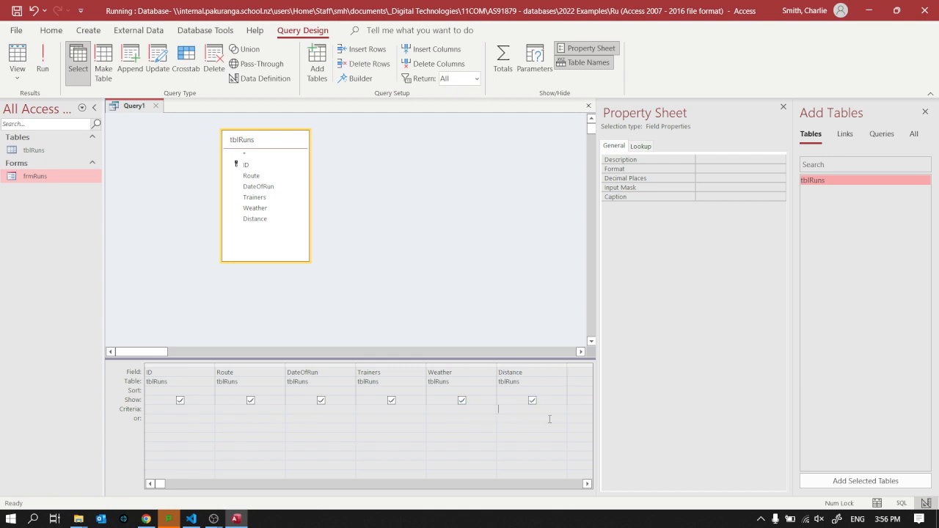
pyautogui.write('>=5')
pyautogui.click(17, 59)
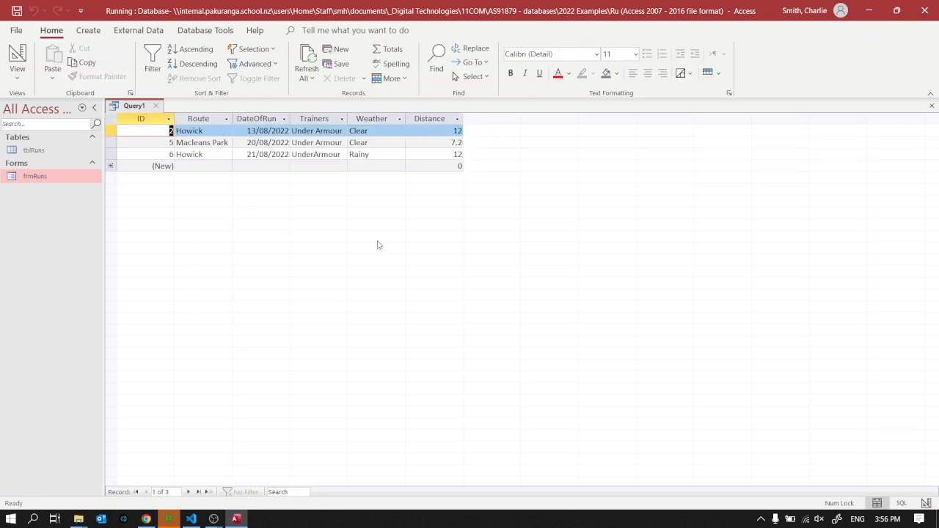
# Save the query as qryRunsAtLeast5km and close it.
pyautogui.click(16, 11)
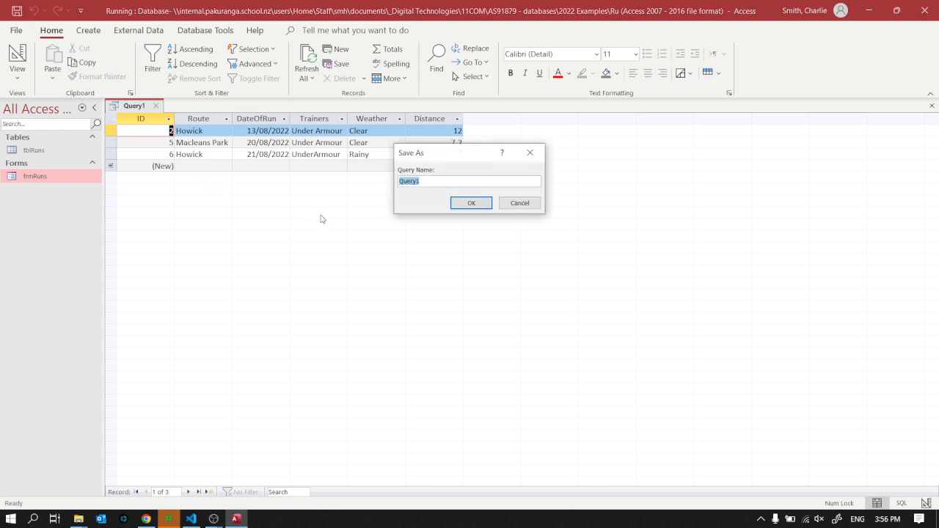
pyautogui.write('qryRunsAtLeast5km')
pyautogui.click(473, 204)
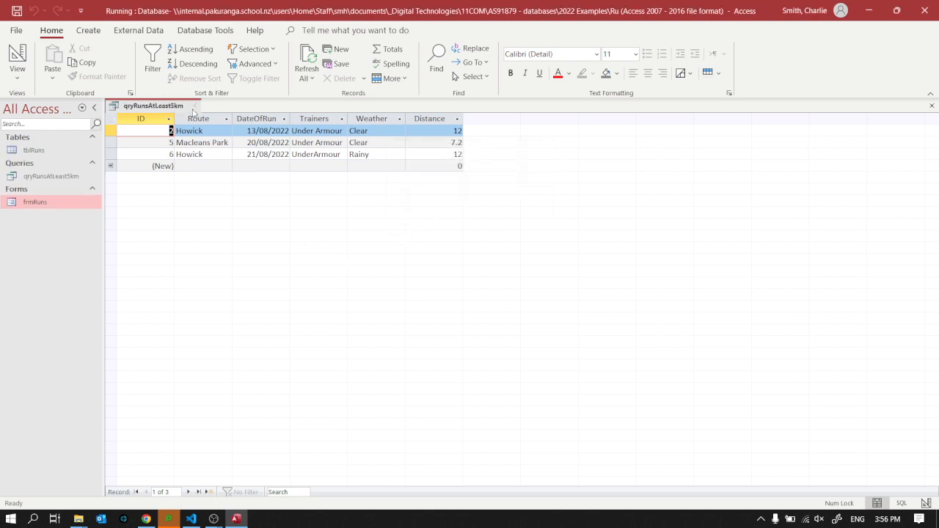
pyautogui.click(193, 107)
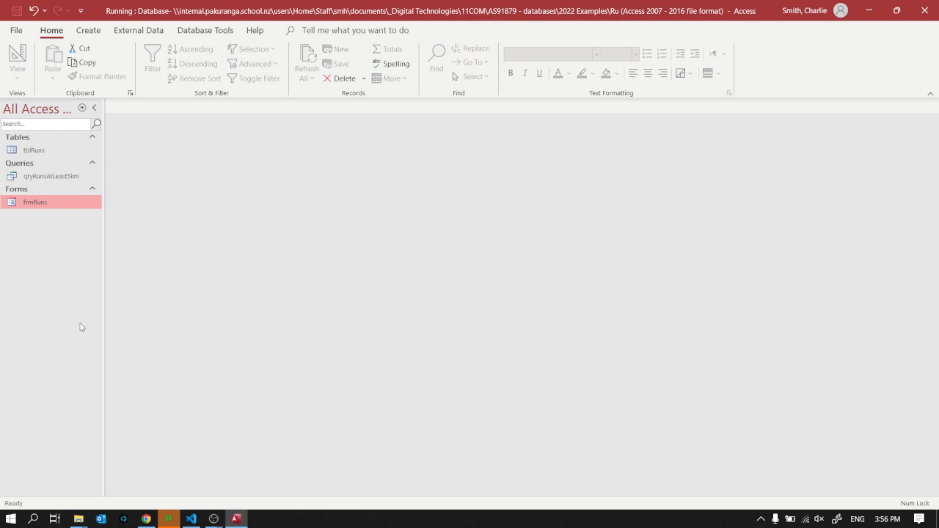
pyautogui.click(88, 31)
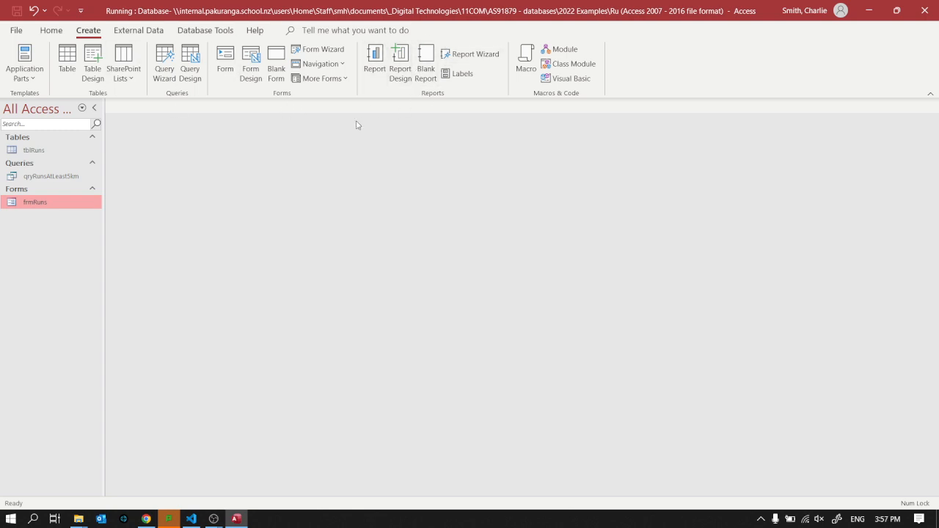
pyautogui.click(49, 177)
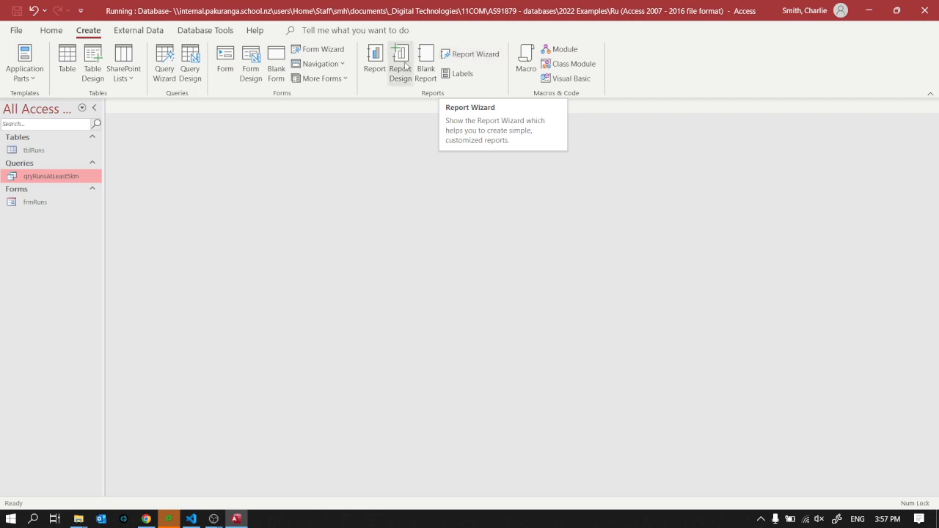
pyautogui.click(373, 70)
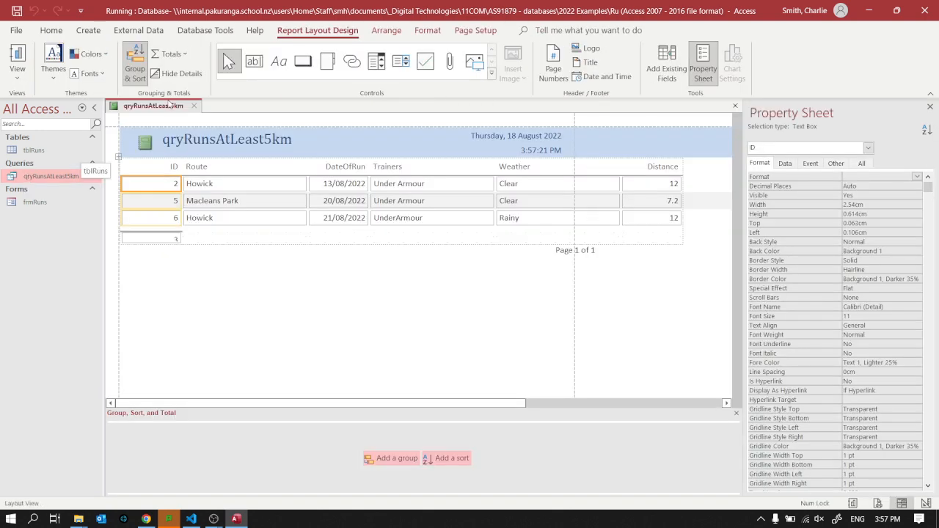
pyautogui.click(195, 107)
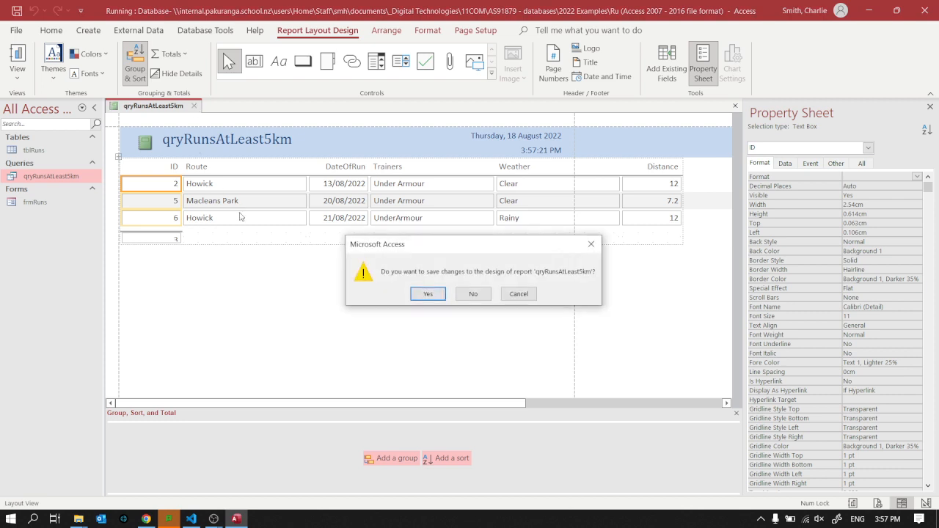
pyautogui.click(488, 299)
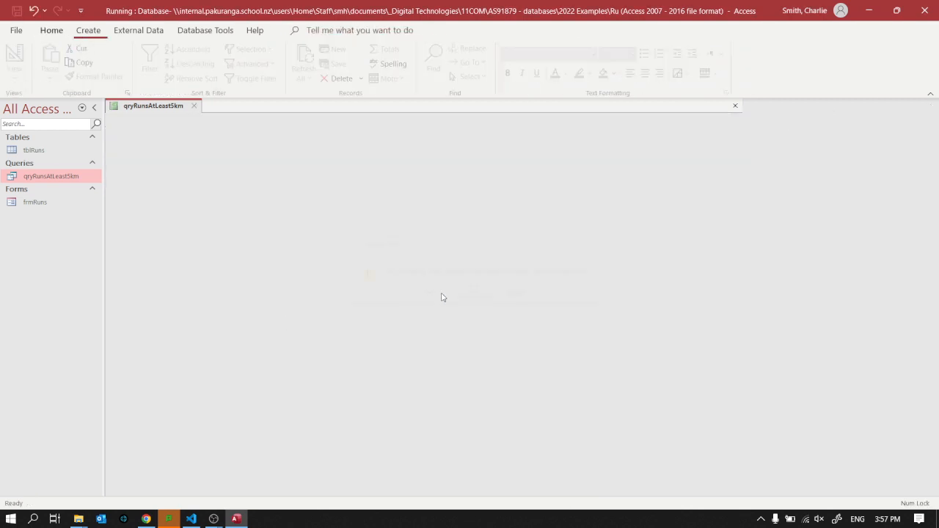
pyautogui.click(39, 152)
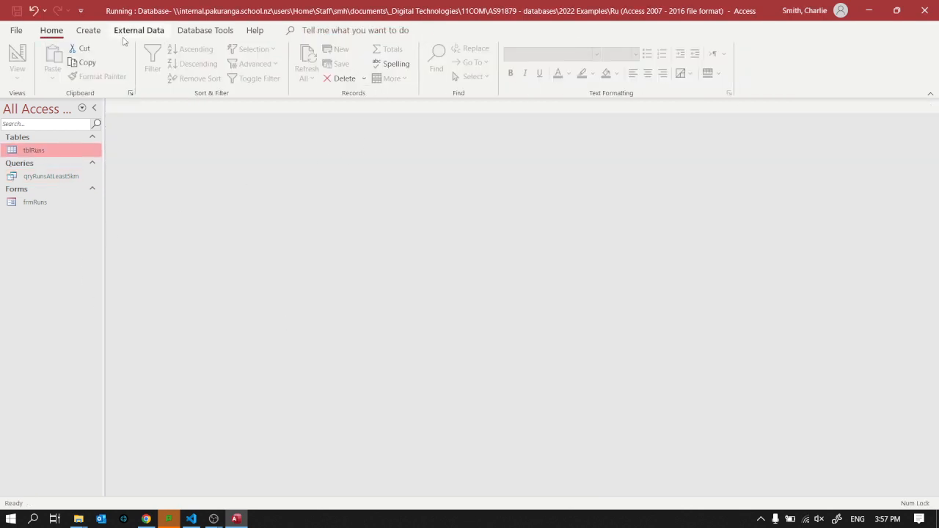
pyautogui.click(89, 33)
pyautogui.click(374, 59)
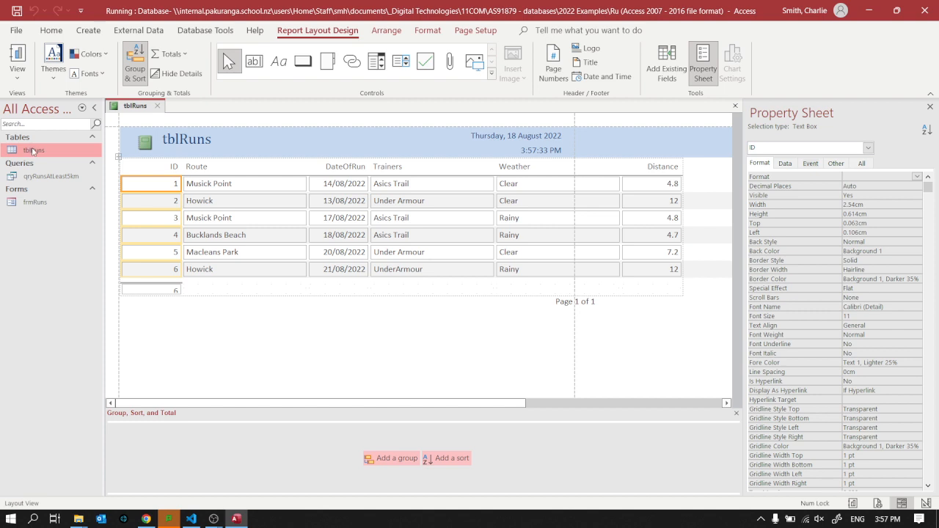
pyautogui.click(160, 106)
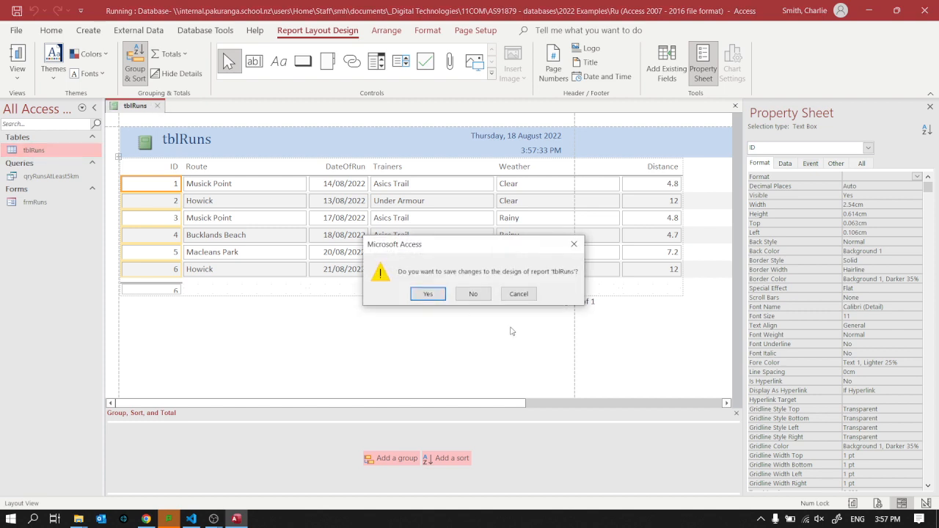
pyautogui.click(476, 293)
# Create a report from the qryRunsAtLeast5km query and hide its grouping and sorting area.
pyautogui.click(59, 176)
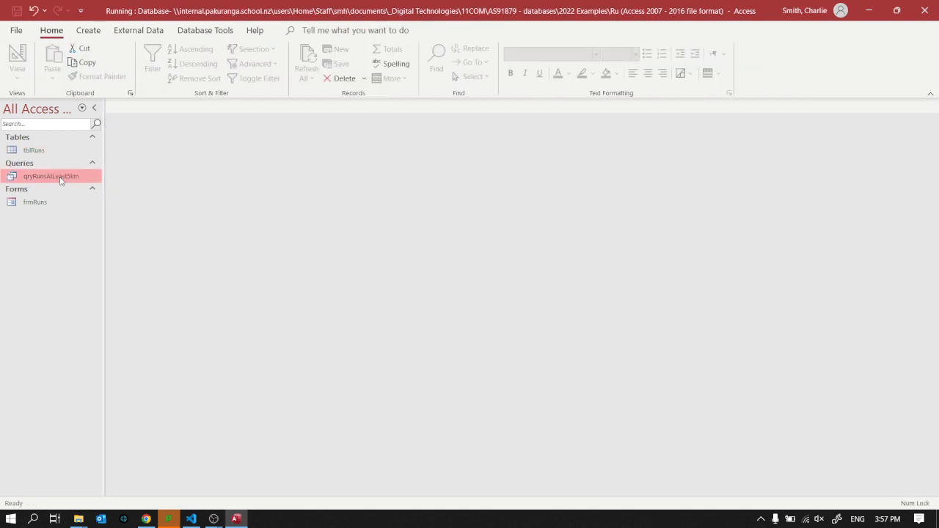
pyautogui.click(88, 30)
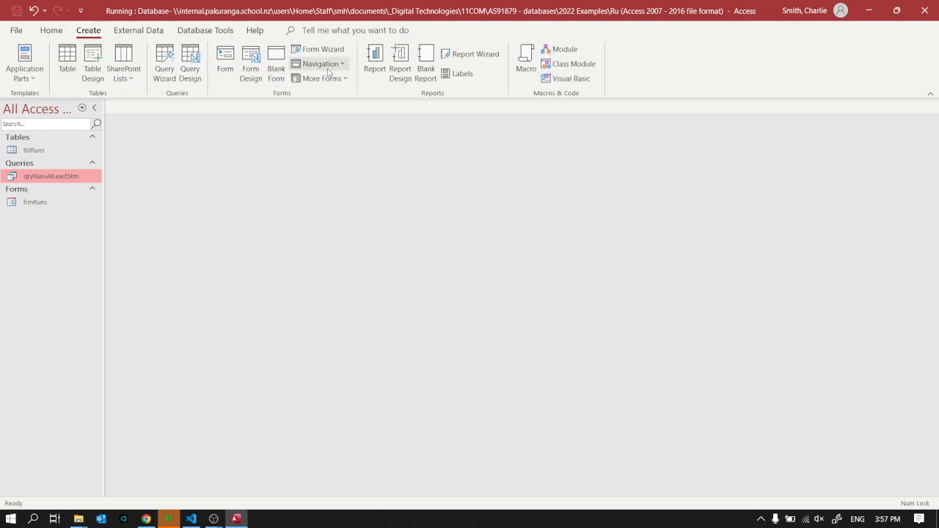
pyautogui.click(374, 60)
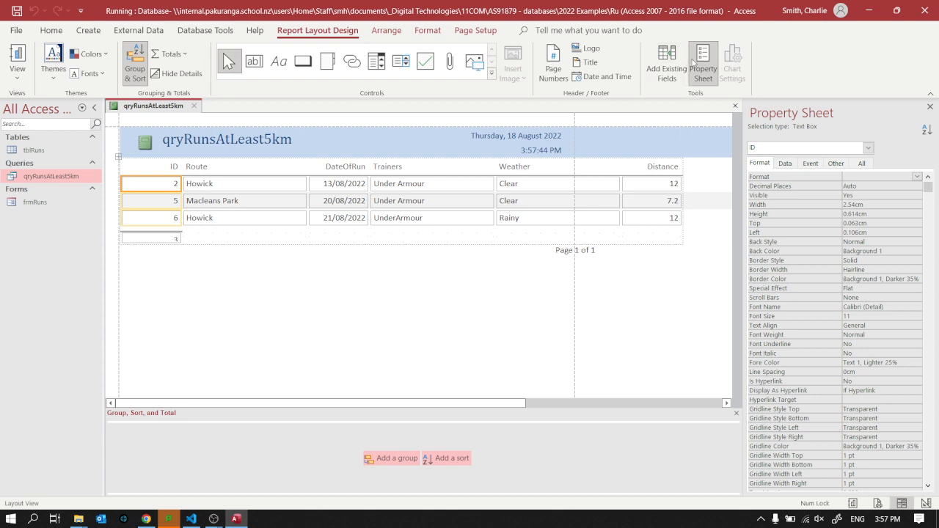
pyautogui.click(134, 64)
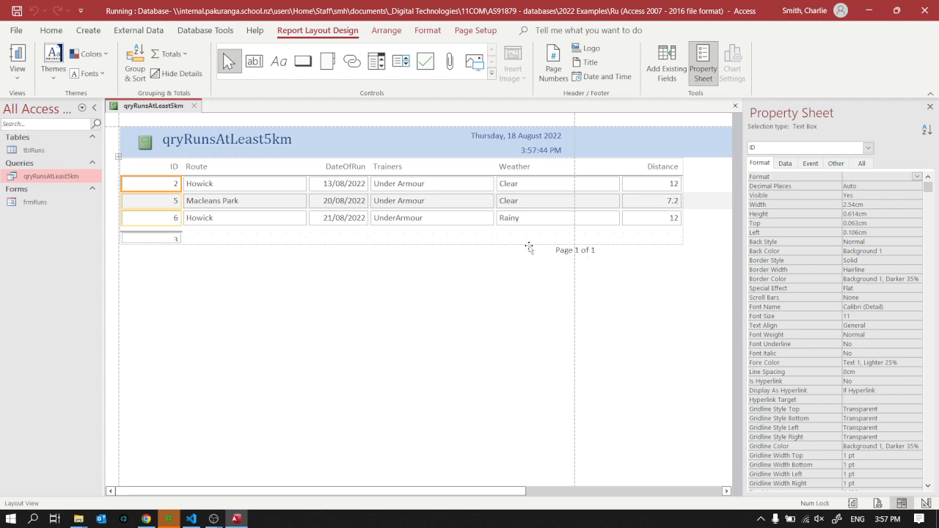
# Check in Print Preview how the report fits on paper, showing four and two pages at once, and return to Layout View.
pyautogui.click(18, 73)
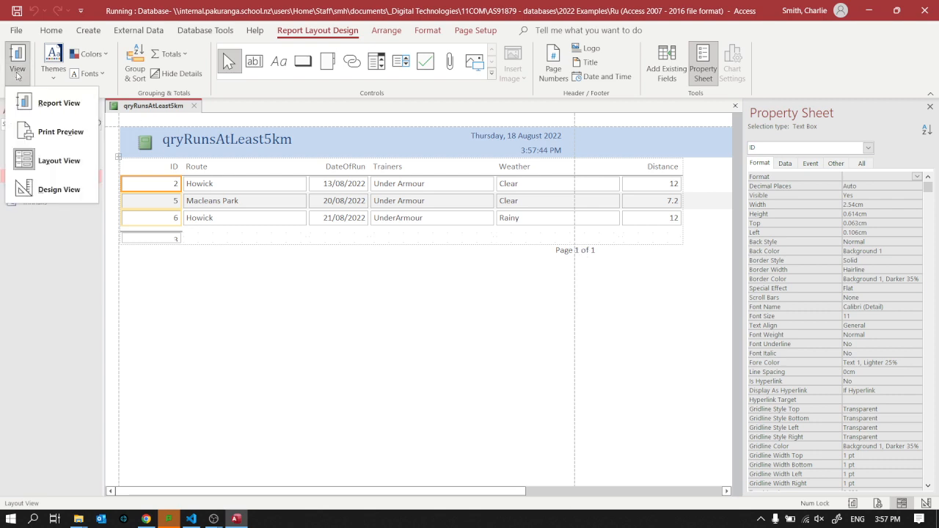
pyautogui.click(61, 132)
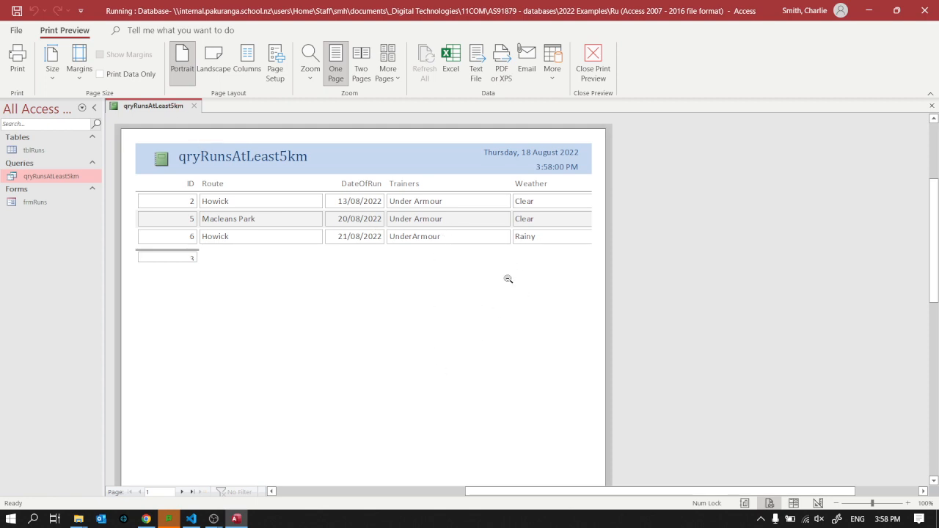
pyautogui.scroll(-5, 572, 349)
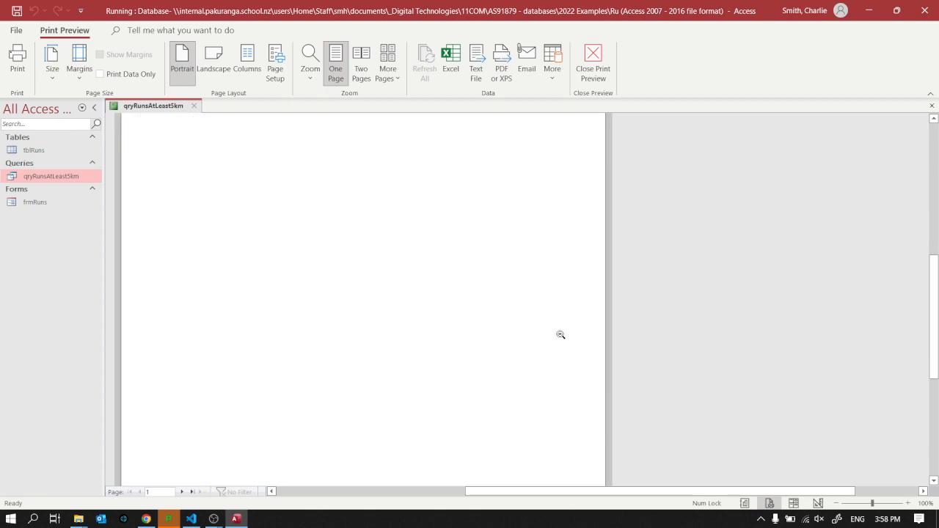
pyautogui.scroll(2, 560, 334)
pyautogui.click(387, 69)
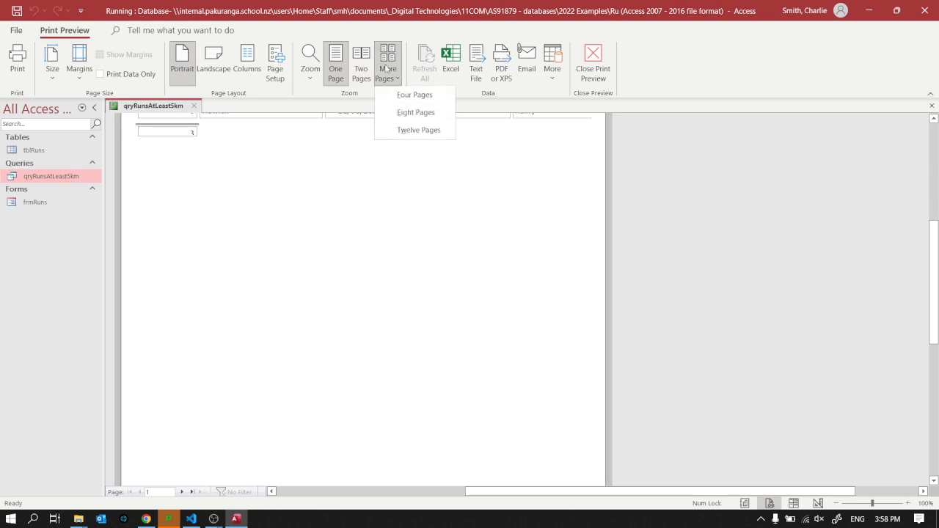
pyautogui.click(415, 95)
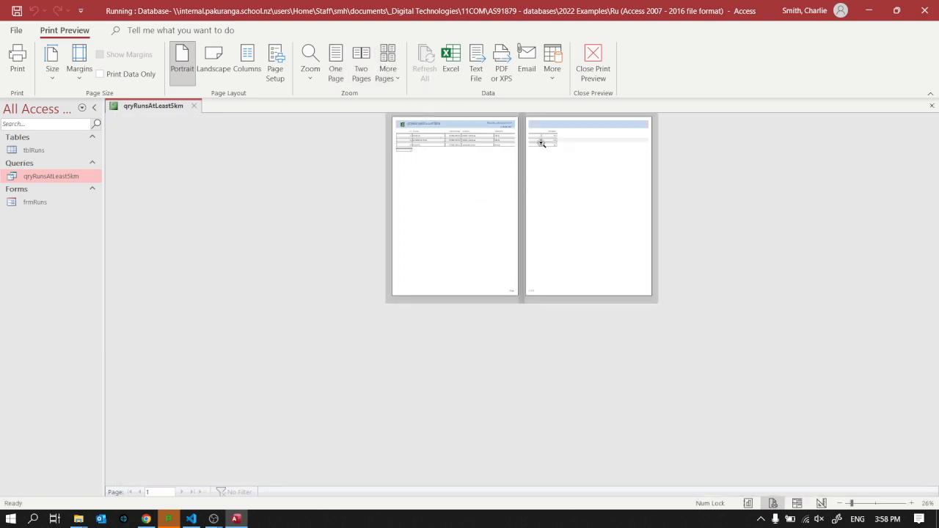
pyautogui.click(366, 83)
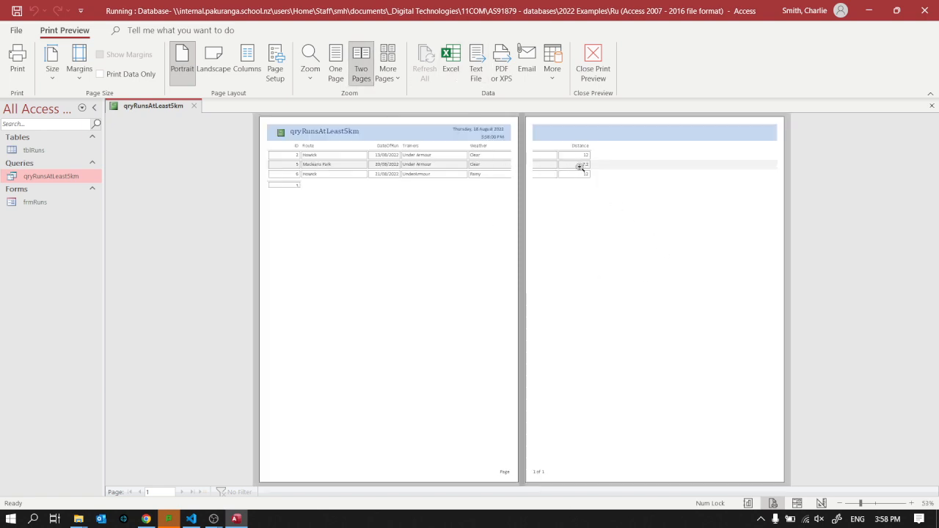
pyautogui.click(581, 67)
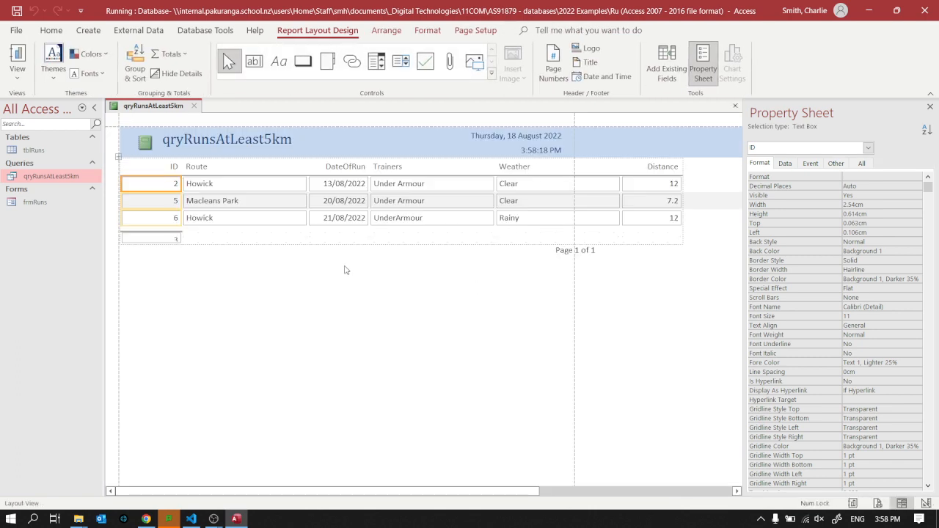
# Change the report's header title to "Runs at least 5km".
pyautogui.click(182, 140)
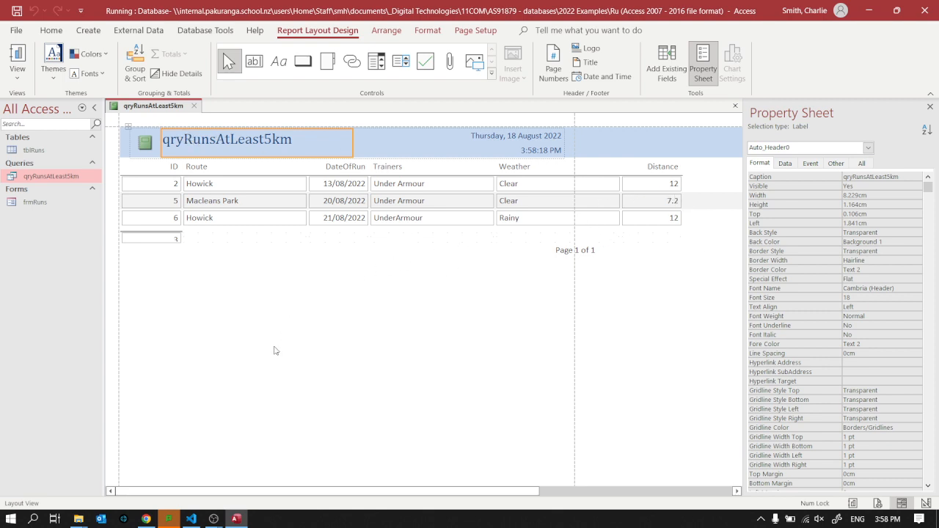
pyautogui.doubleClick(288, 142)
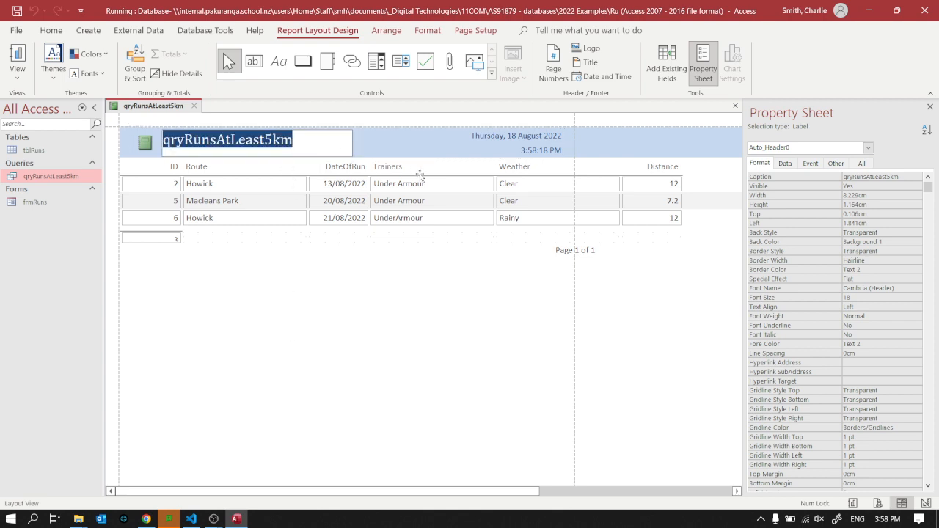
pyautogui.write('Runs ')
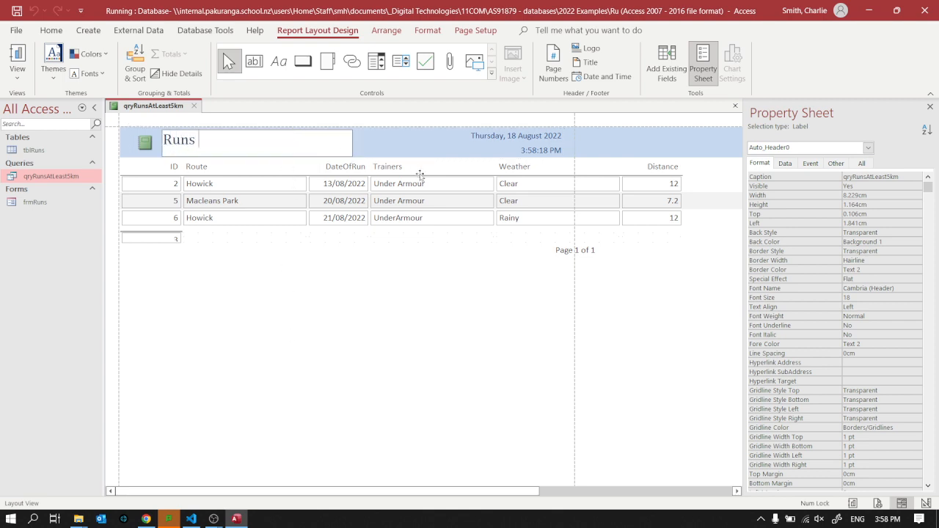
pyautogui.write('at least 5km')
pyautogui.click(344, 286)
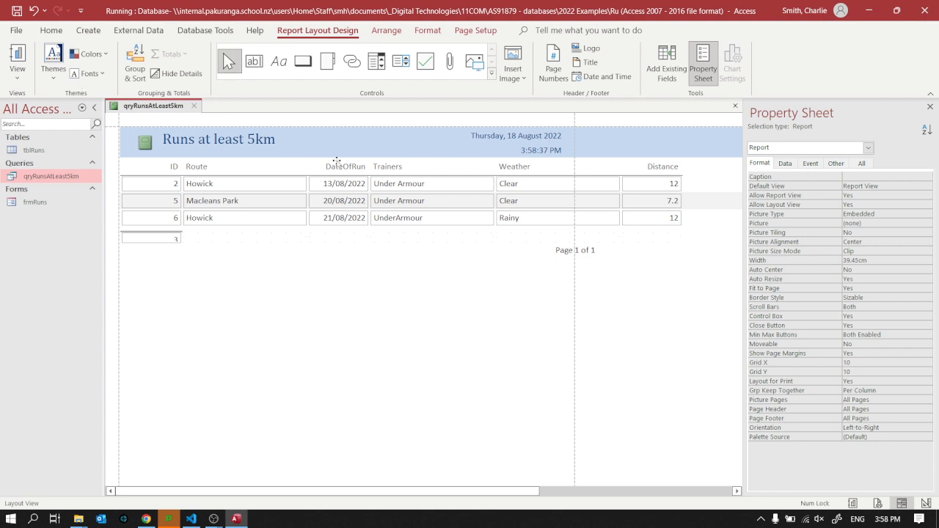
# Narrow the Trainers column to about 3.2 cm and the Weather column to about 3.18 cm.
pyautogui.click(448, 190)
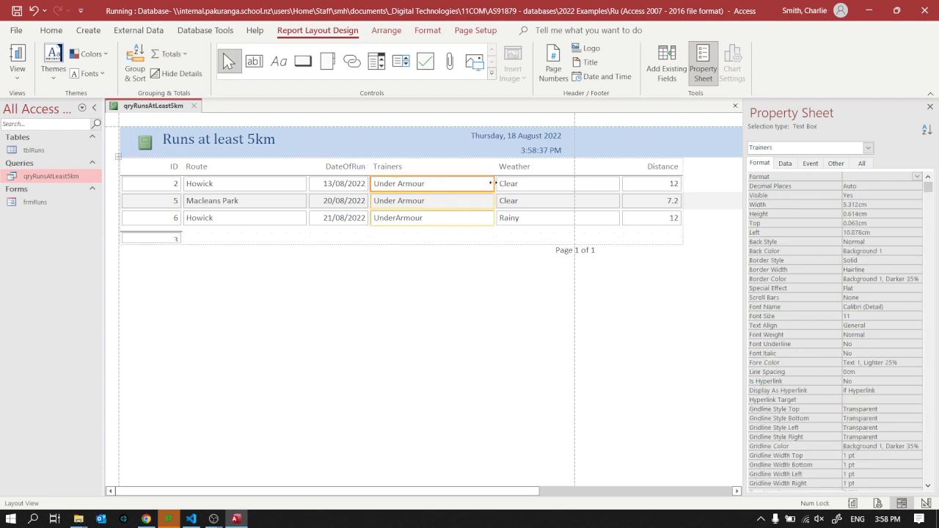
pyautogui.moveTo(493, 184); pyautogui.dragTo(449, 186)
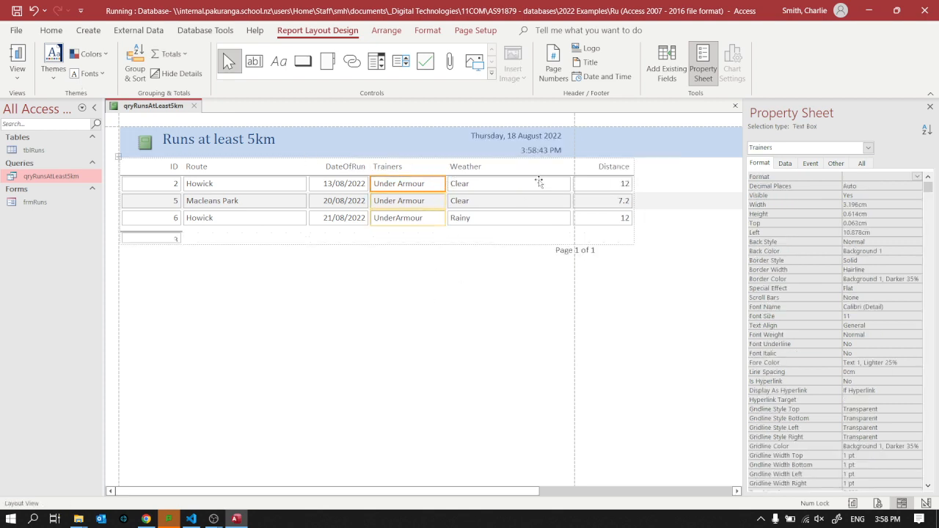
pyautogui.click(565, 185)
pyautogui.moveTo(569, 186); pyautogui.dragTo(522, 184)
# Switch the report to Design View and narrow the Weather column to about 2.3 cm and Route to about 4.4 cm.
pyautogui.click(24, 79)
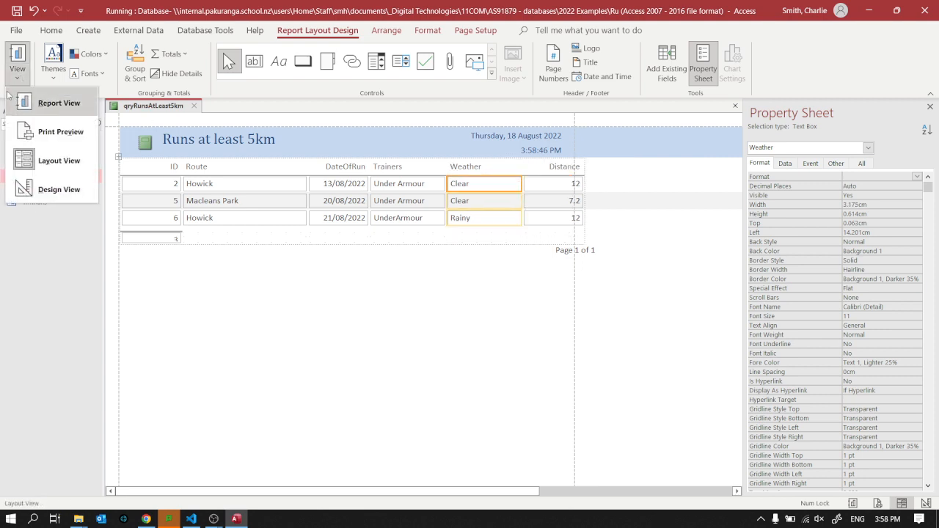
pyautogui.click(45, 189)
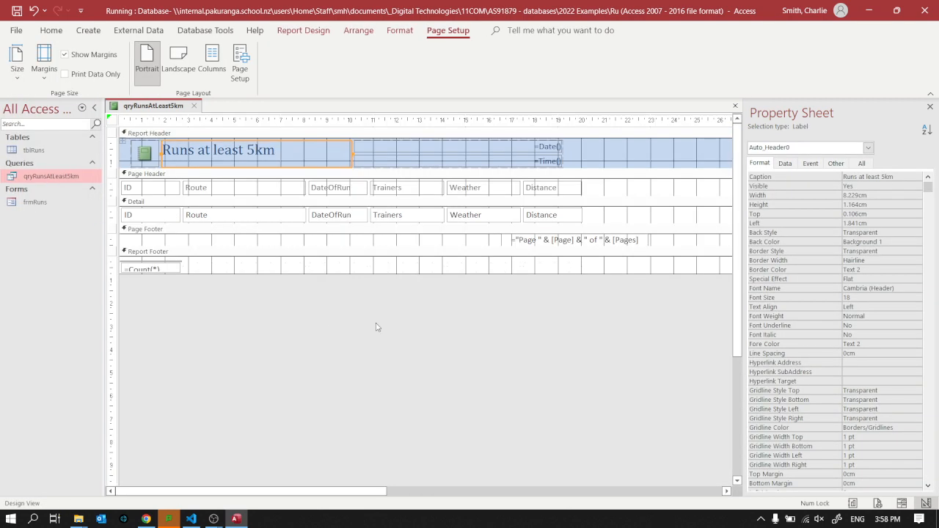
pyautogui.click(518, 214)
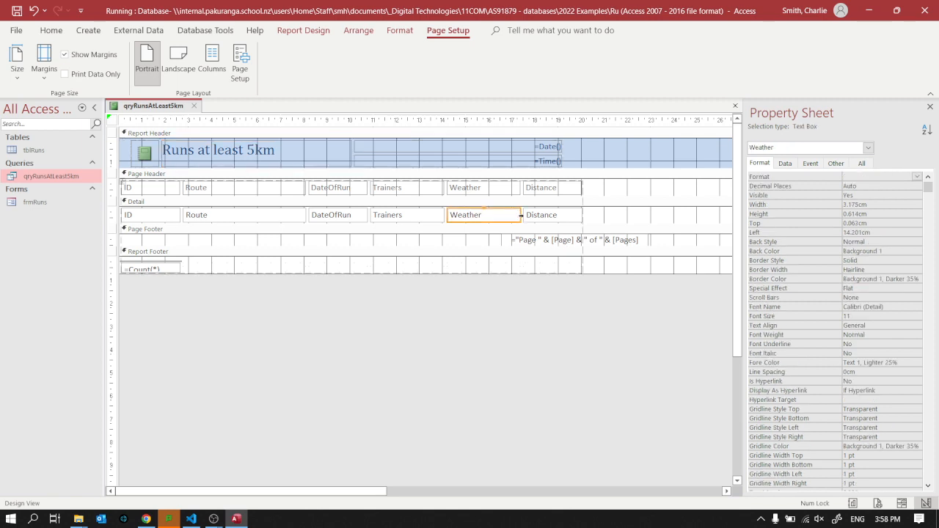
pyautogui.moveTo(517, 214); pyautogui.dragTo(501, 214)
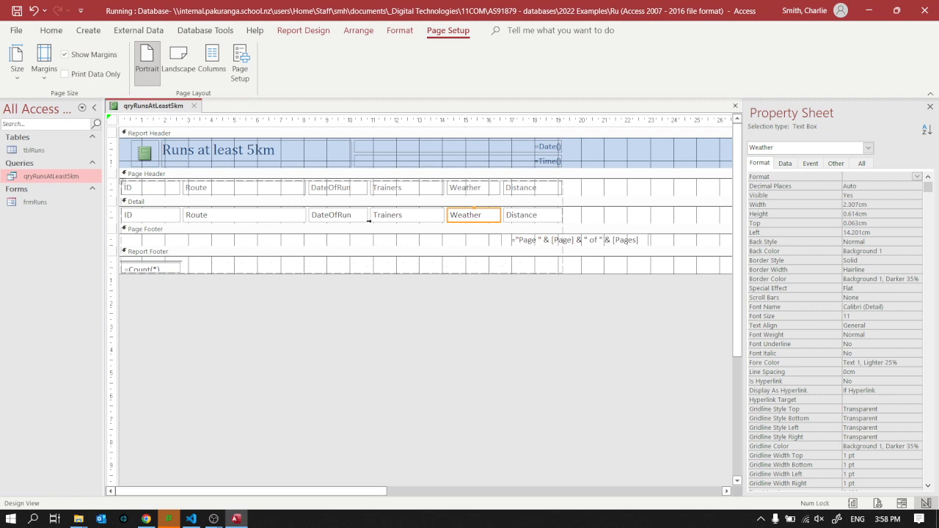
pyautogui.click(282, 217)
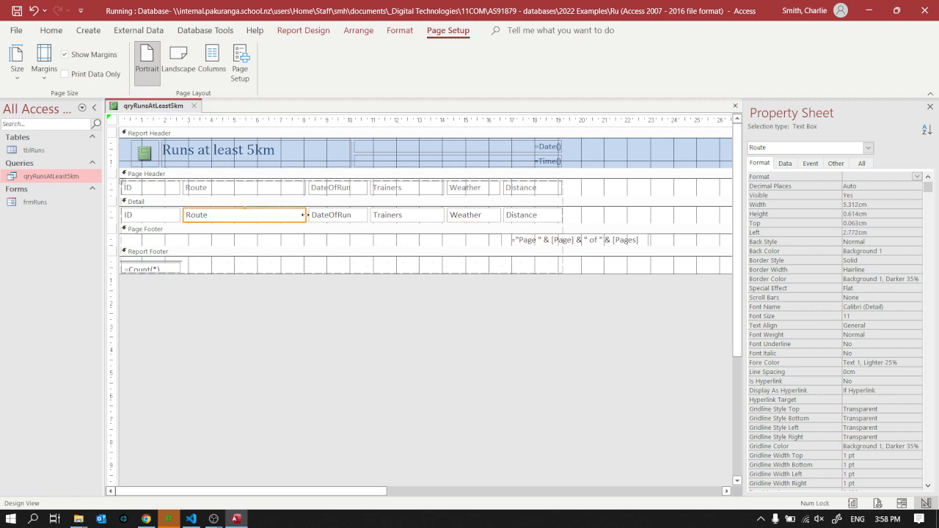
pyautogui.moveTo(305, 214); pyautogui.dragTo(286, 214)
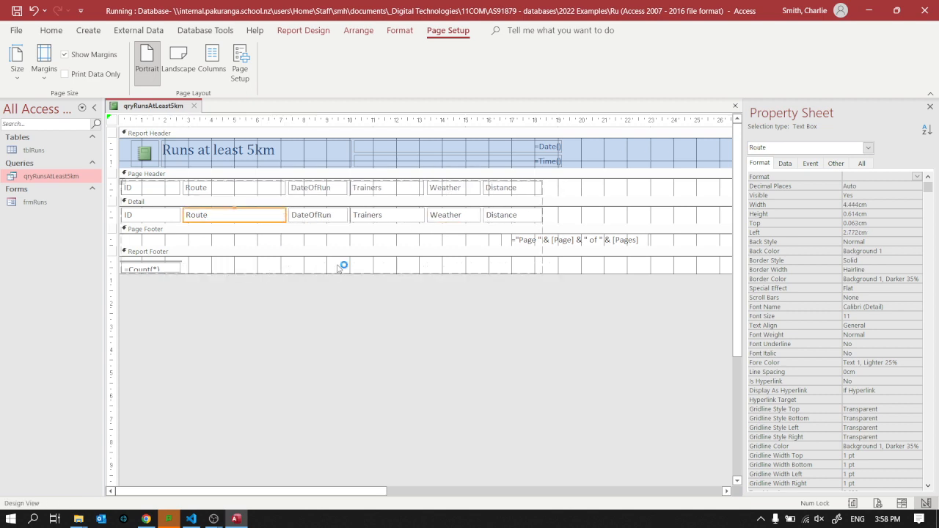
# Set the Detail section's back colour to Accent 3, Lighter 60%.
pyautogui.click(635, 214)
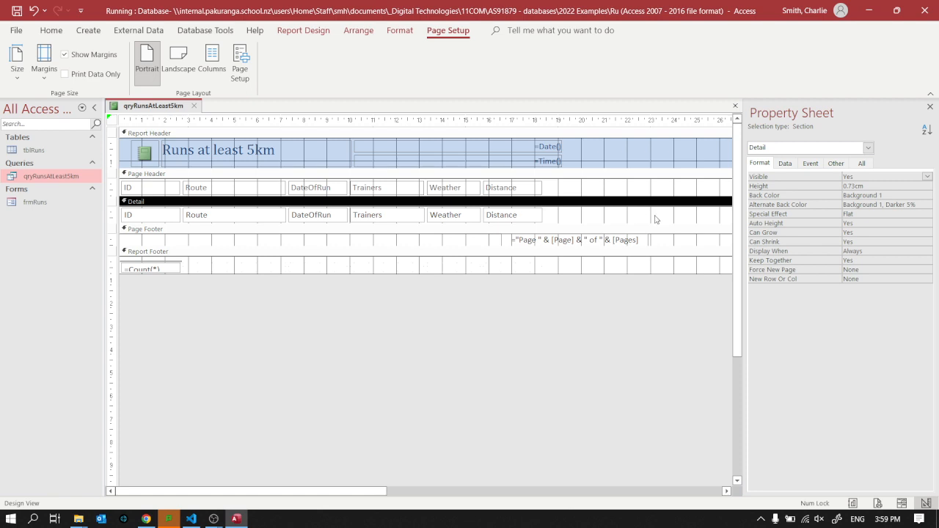
pyautogui.click(906, 195)
pyautogui.click(929, 199)
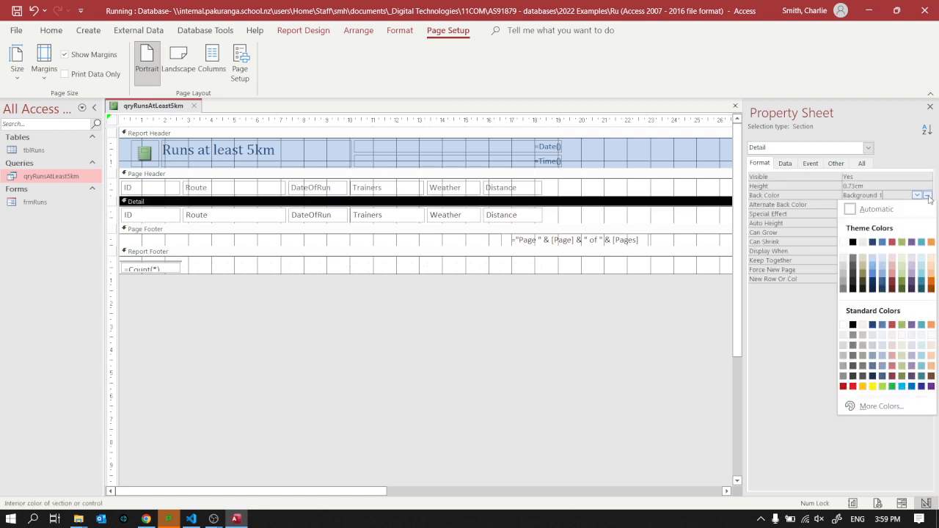
pyautogui.click(900, 270)
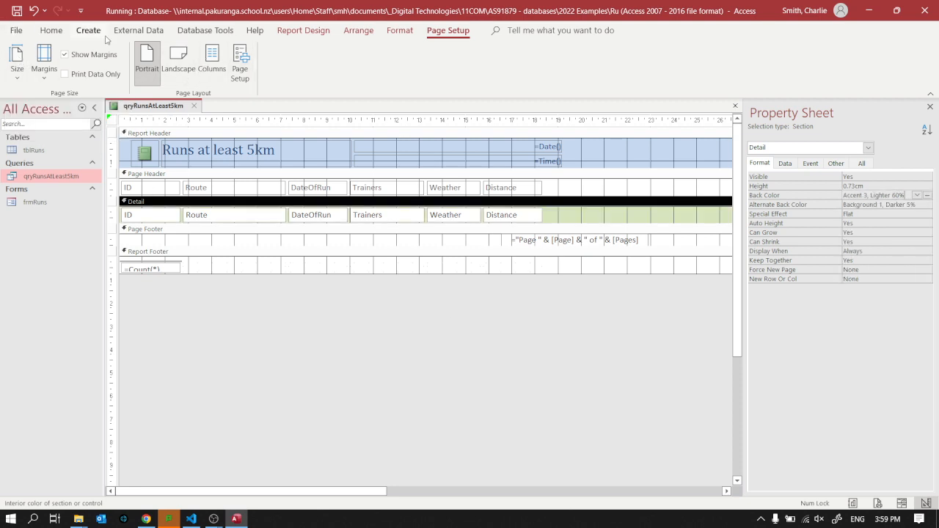
# Check the coloured report in Print Preview, showing one page, and return to Design View.
pyautogui.click(51, 30)
pyautogui.click(22, 69)
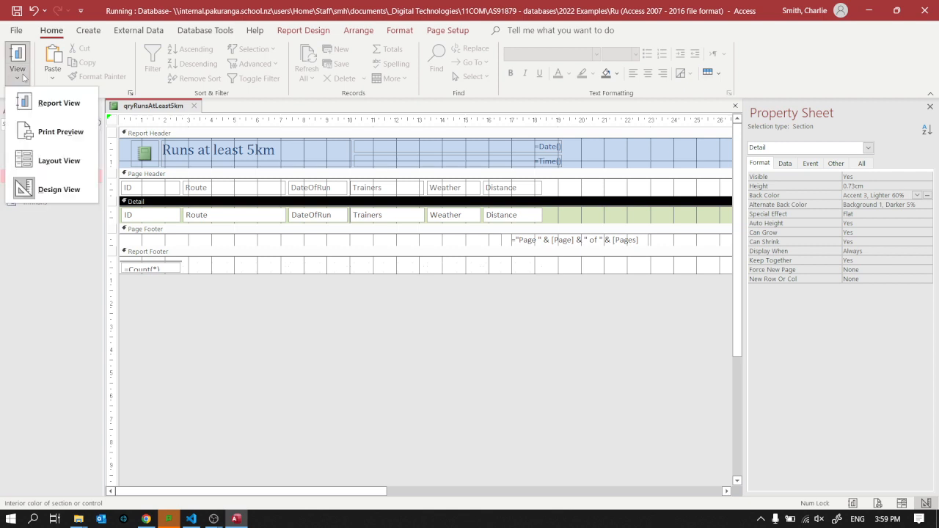
pyautogui.click(58, 131)
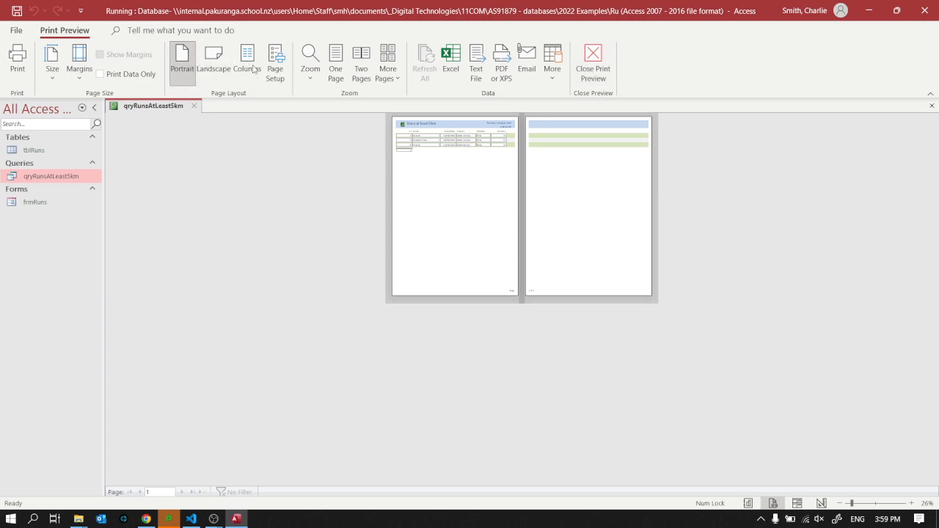
pyautogui.click(335, 62)
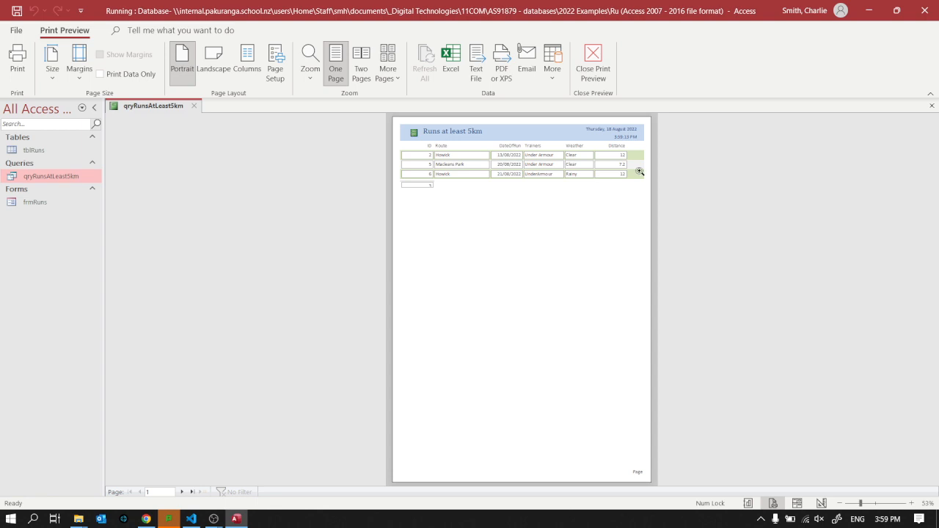
pyautogui.click(593, 67)
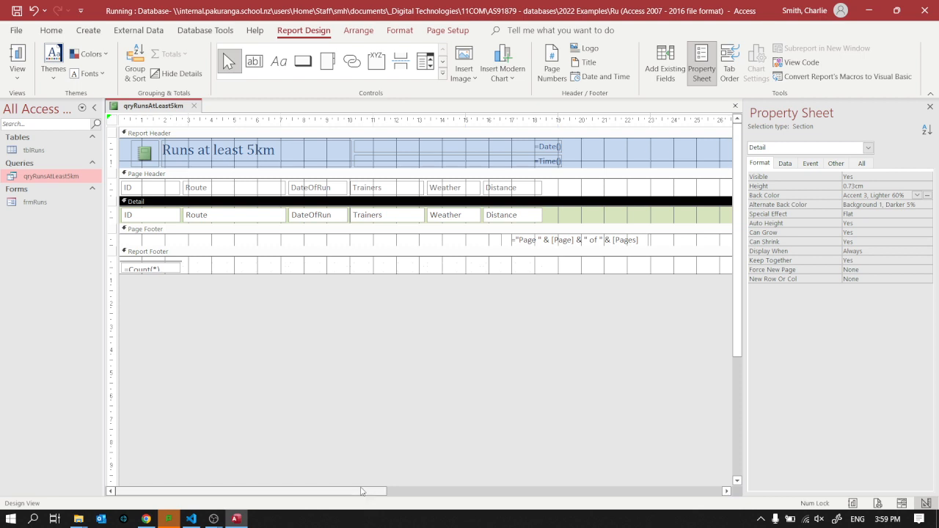
# Reduce the report's overall width to about 23 cm, up to the edge of the page number box.
pyautogui.moveTo(364, 493); pyautogui.dragTo(691, 490)
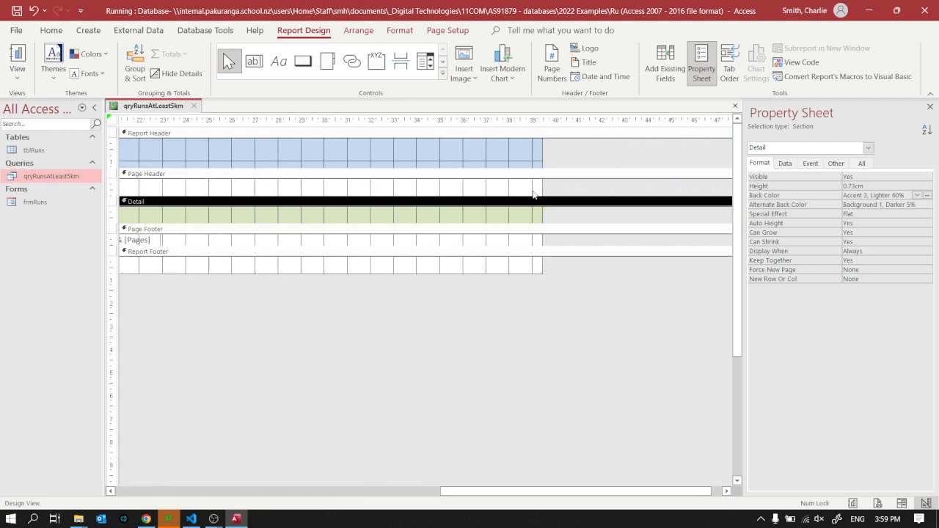
pyautogui.moveTo(543, 215); pyautogui.dragTo(158, 238)
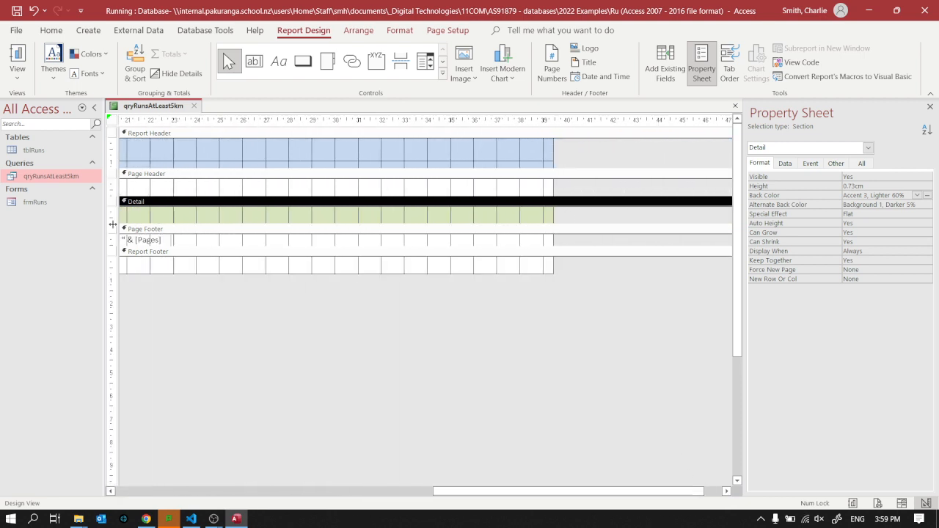
pyautogui.moveTo(596, 493); pyautogui.dragTo(399, 492)
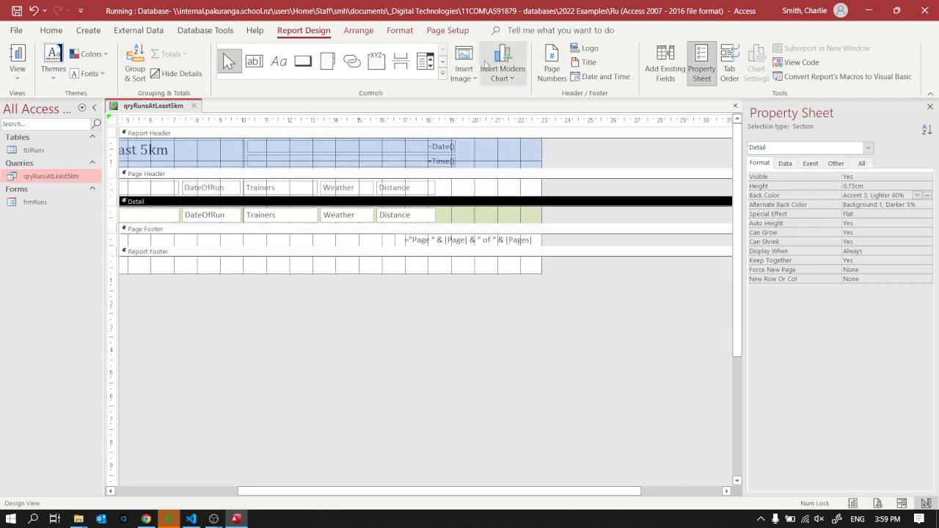
# Check in Print Preview how the narrowed report fits on paper and return to Design View.
pyautogui.click(51, 30)
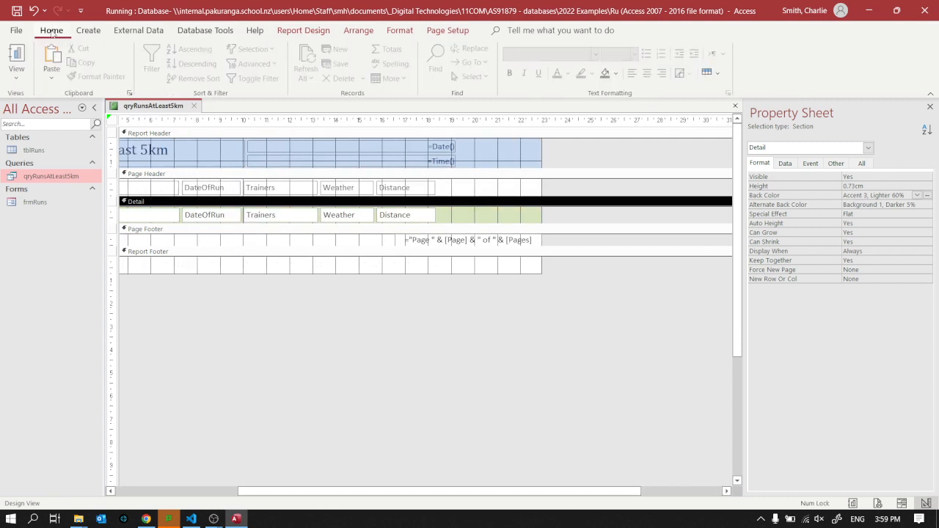
pyautogui.click(25, 73)
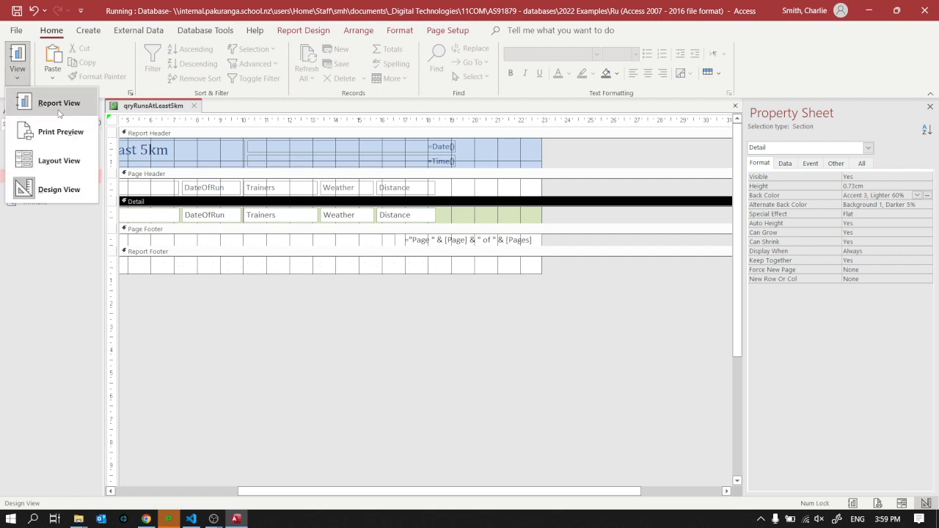
pyautogui.click(62, 132)
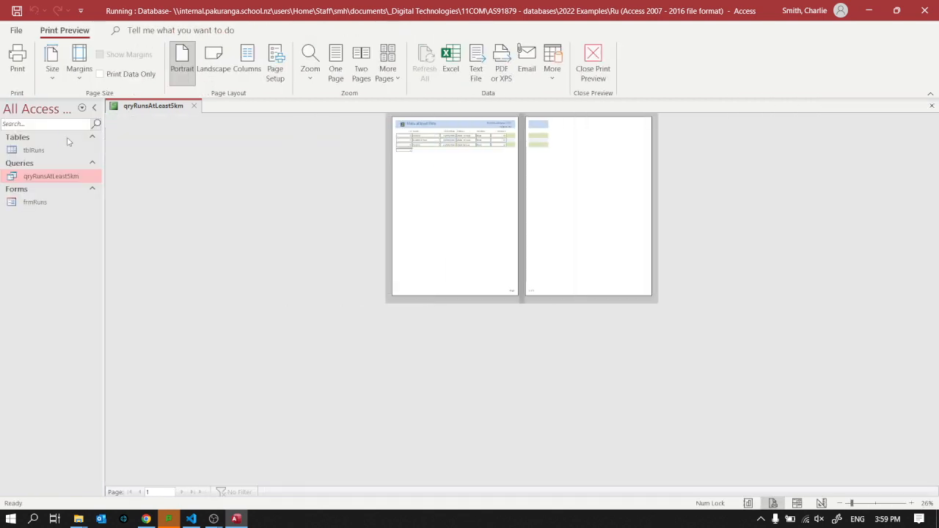
pyautogui.click(600, 67)
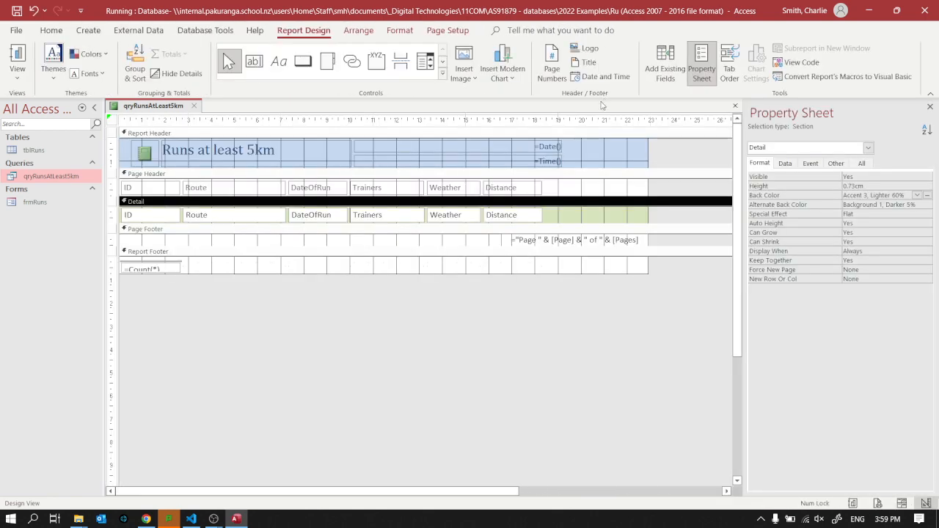
# Move the page number box in the Page Footer left to about 12.3 cm and reduce the report's width to about 19.3 cm.
pyautogui.click(617, 242)
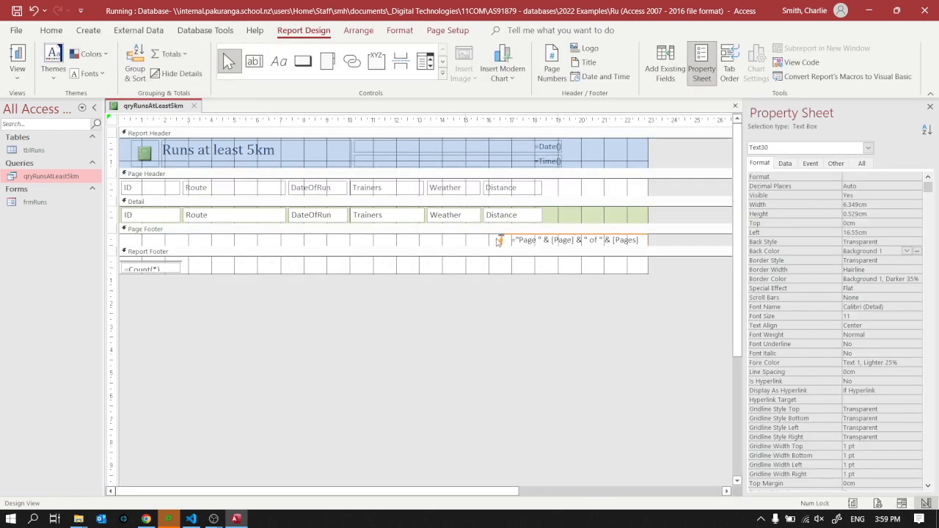
pyautogui.moveTo(501, 237); pyautogui.dragTo(405, 230)
pyautogui.moveTo(649, 214); pyautogui.dragTo(564, 214)
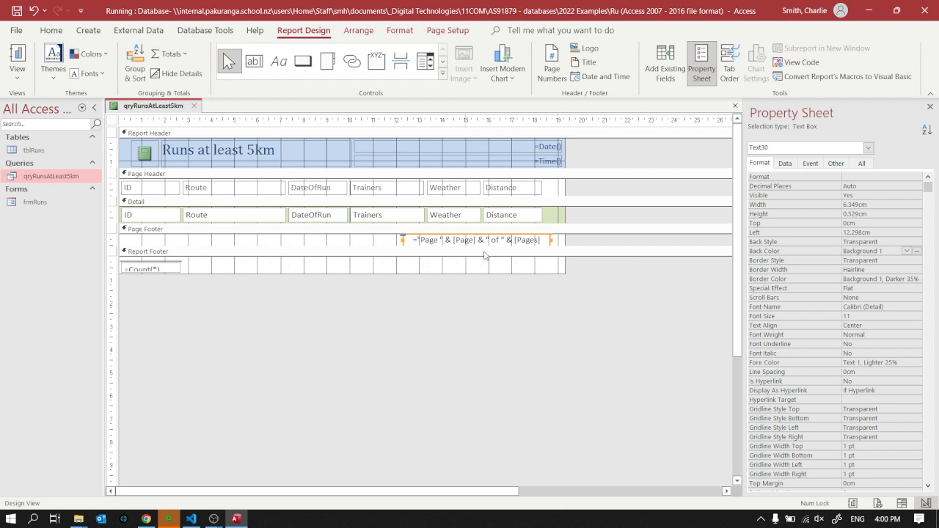
# Narrow the DateOfRun column to about 1.06 cm.
pyautogui.click(336, 218)
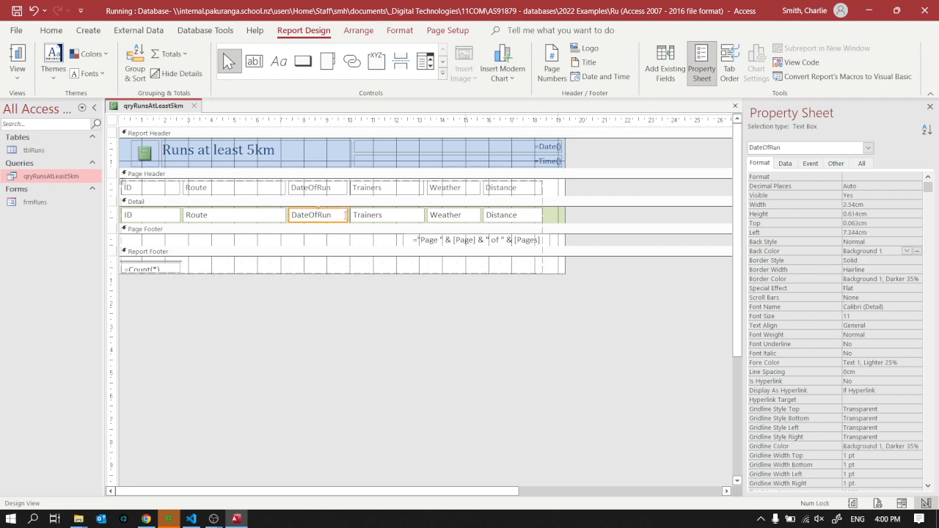
pyautogui.moveTo(340, 214); pyautogui.dragTo(306, 215)
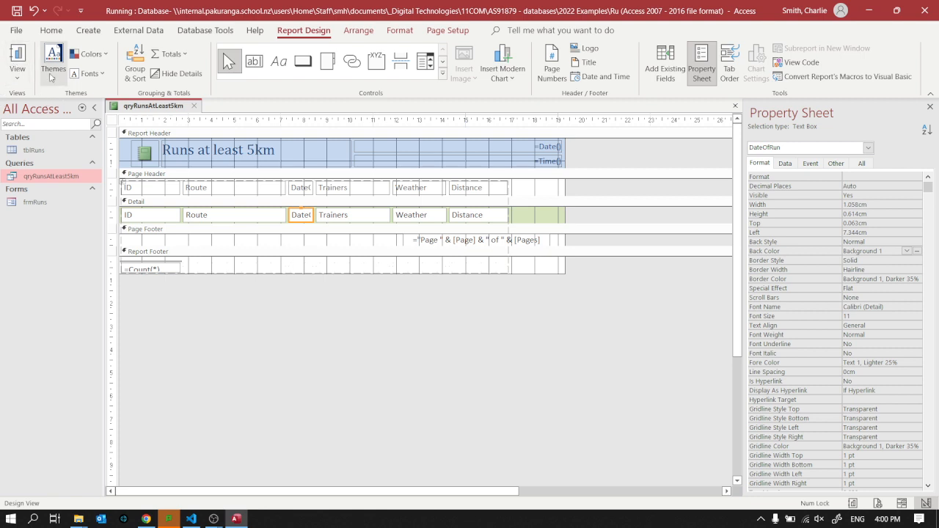
# Check the DateOfRun values up close in Print Preview, and widen that column to about 2.05 cm in Design View.
pyautogui.click(17, 72)
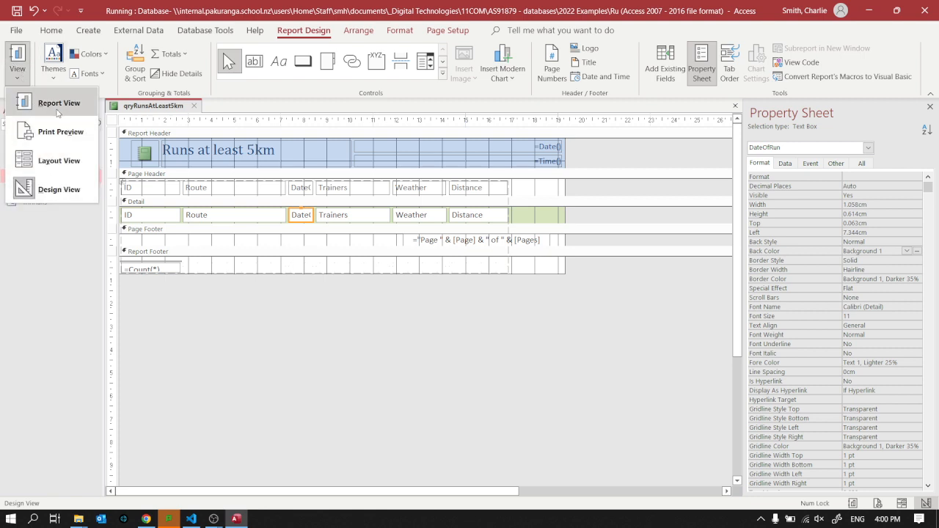
pyautogui.click(57, 135)
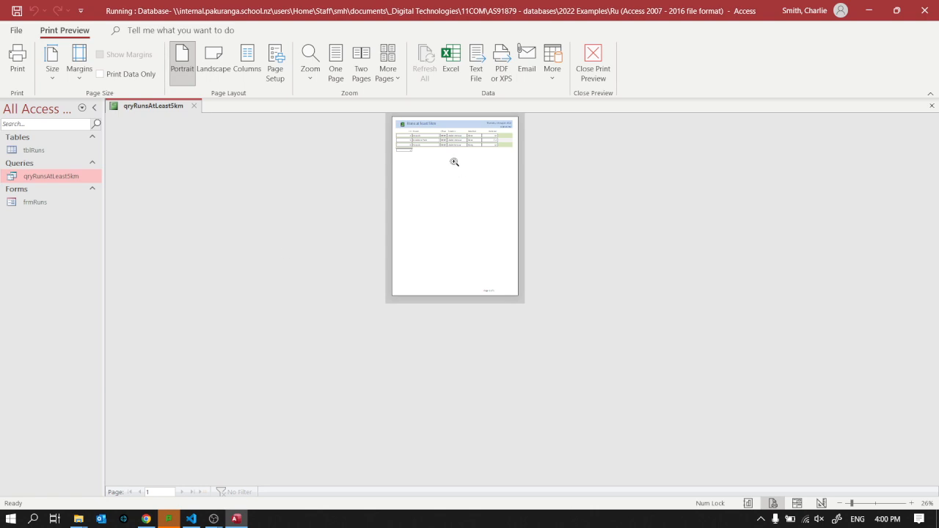
pyautogui.click(447, 162)
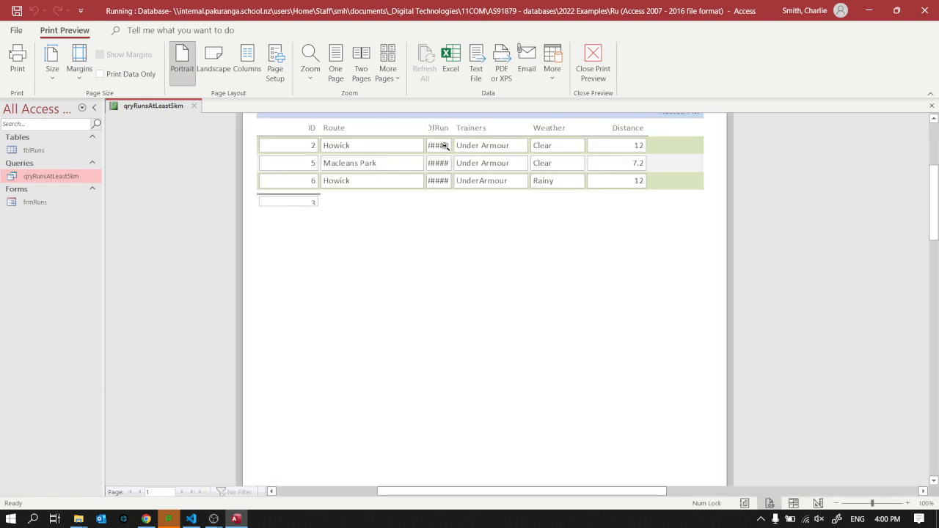
pyautogui.click(592, 68)
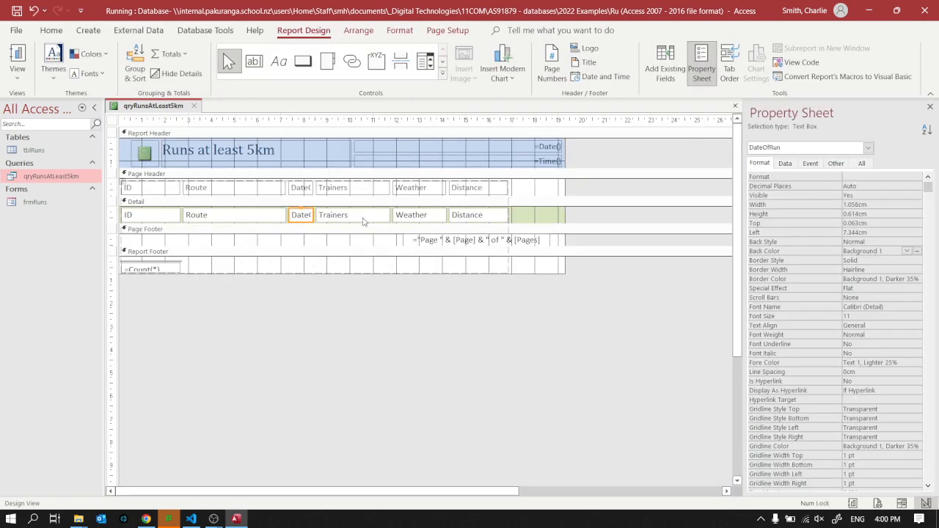
pyautogui.moveTo(314, 214); pyautogui.dragTo(337, 214)
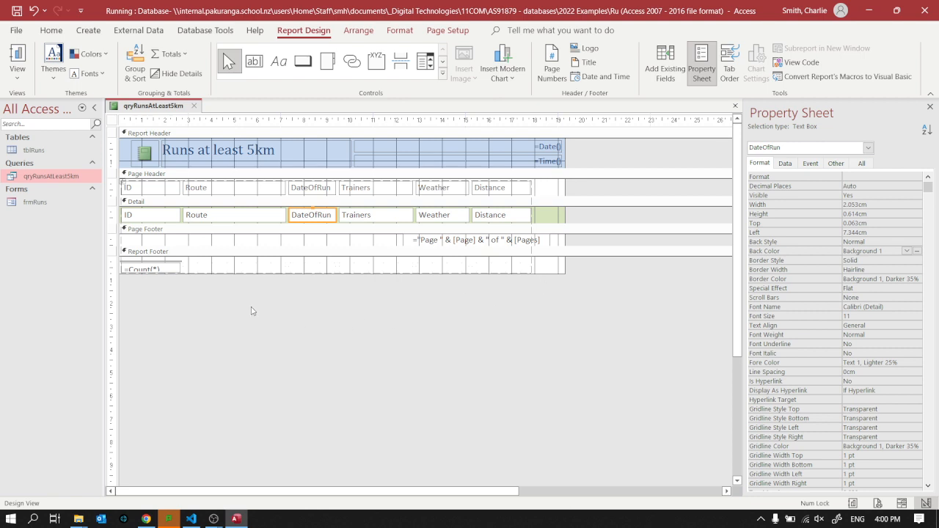
# Group the report on the Weather field and show it in Layout View.
pyautogui.click(147, 68)
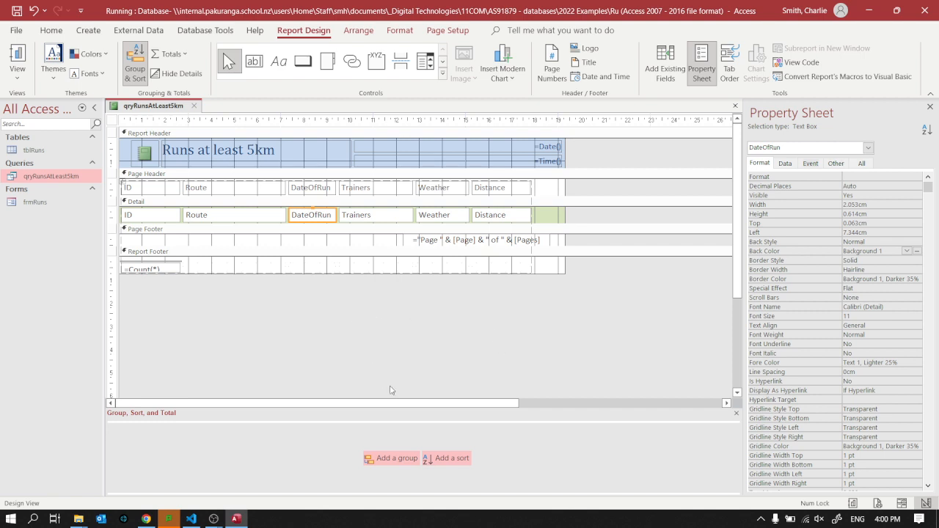
pyautogui.click(374, 462)
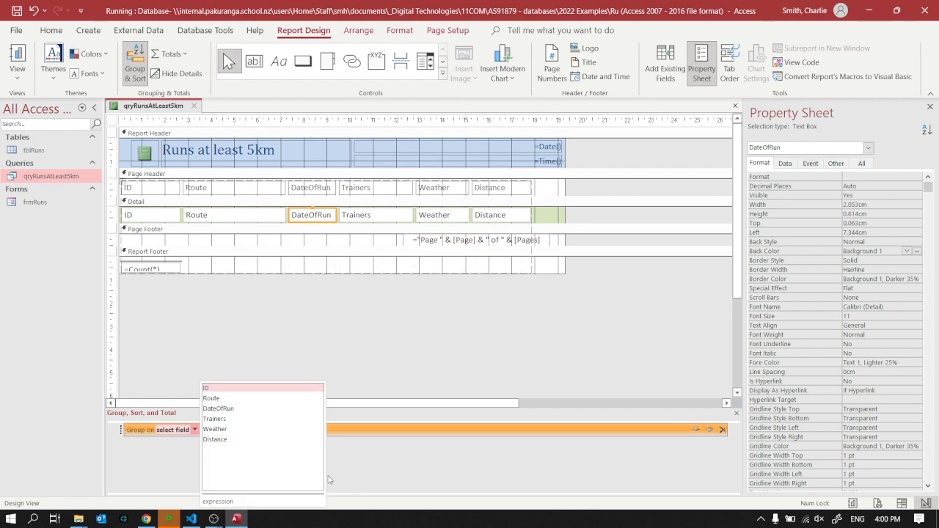
pyautogui.click(231, 429)
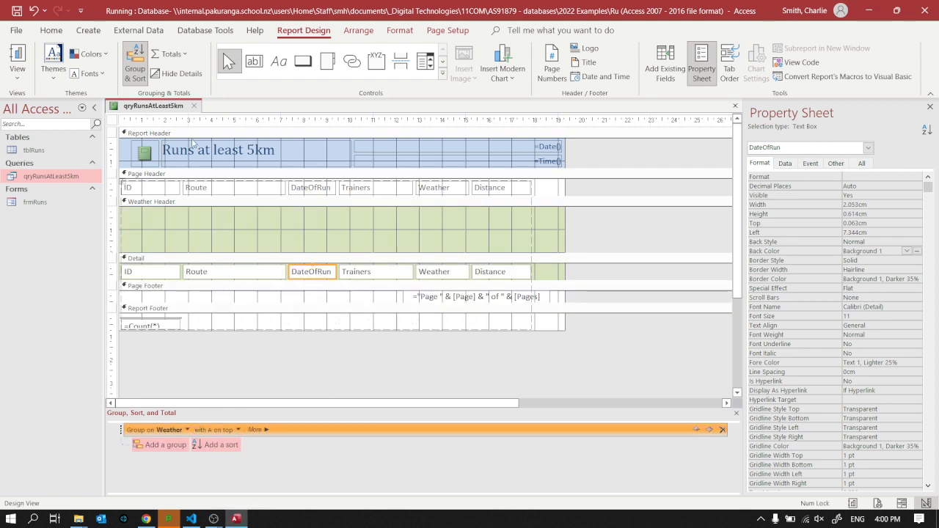
pyautogui.click(15, 69)
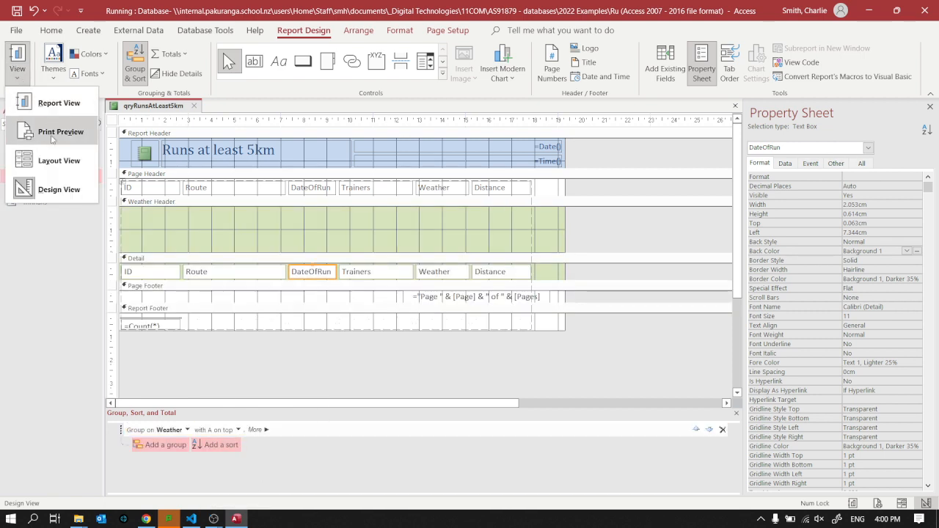
pyautogui.click(60, 160)
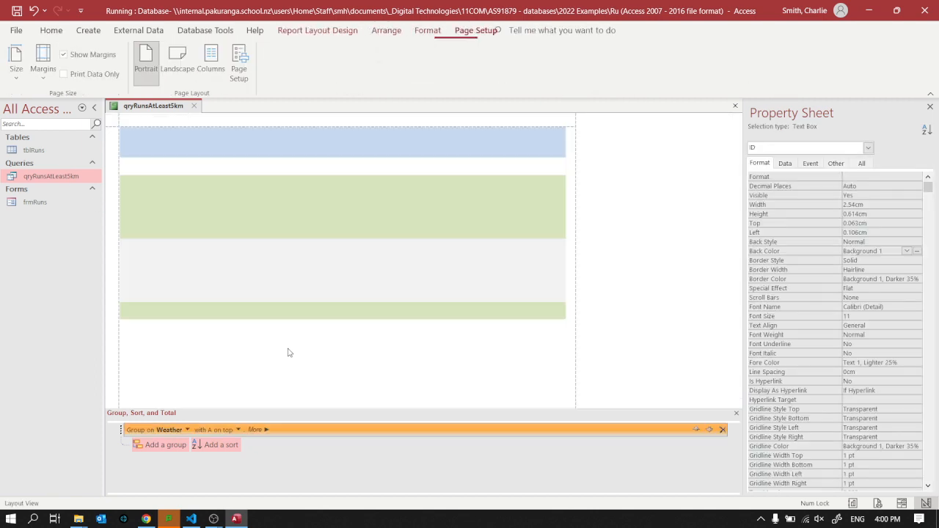